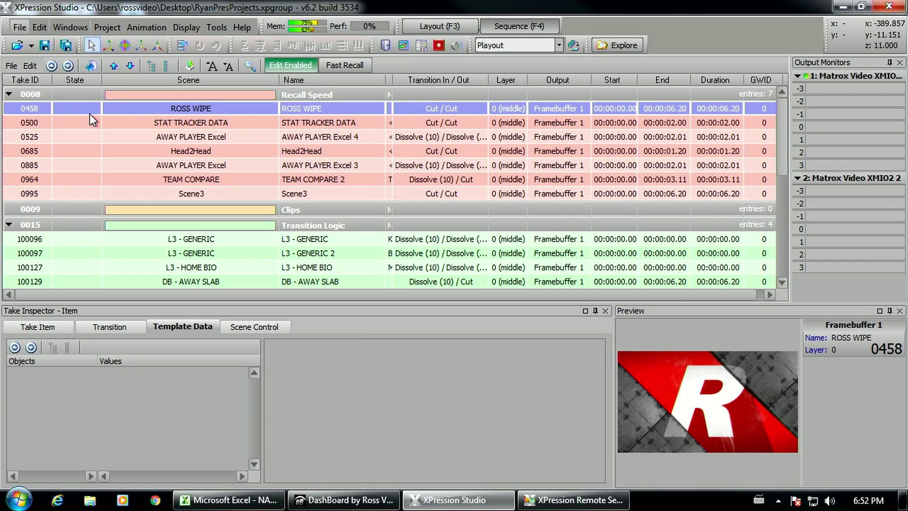
# Step: Preview the AWAY PLAYER Excel, Head2Head, Scene3 and TEAM COMPARE takes, ending on ROSS WIPE
pyautogui.press('Down')
pyautogui.press('Down')
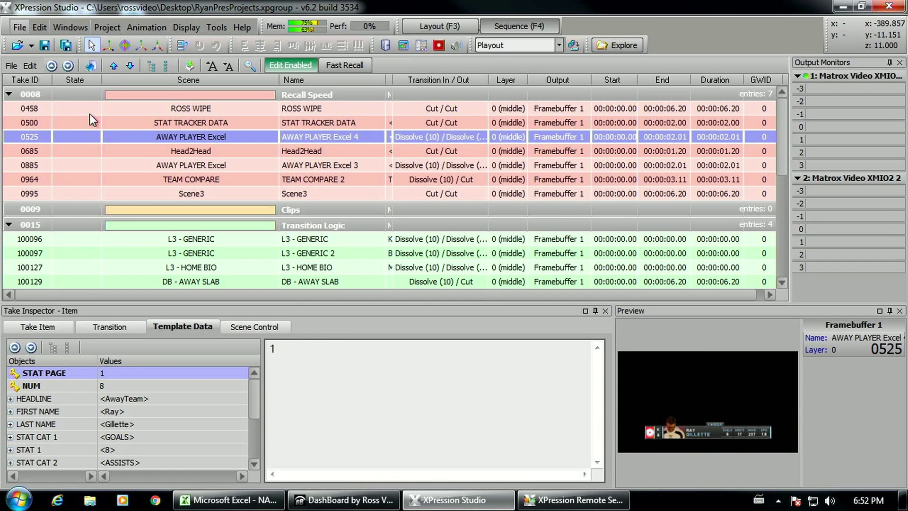
pyautogui.press('Down')
pyautogui.press('Up')
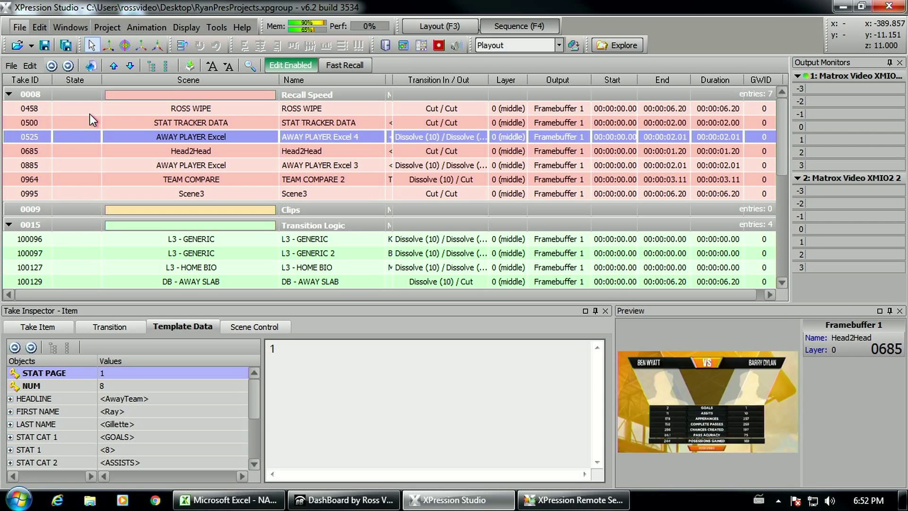
pyautogui.press('Up')
pyautogui.press('Up')
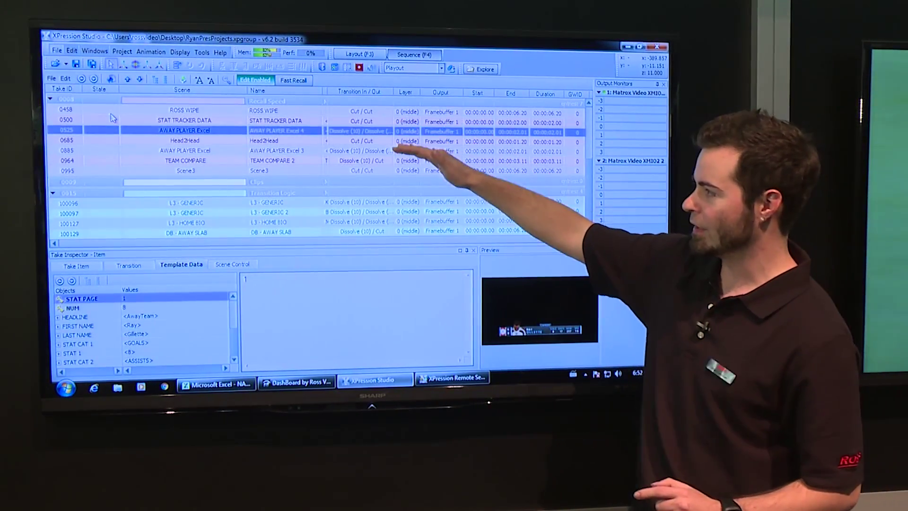
pyautogui.press('Down')
pyautogui.press('Down')
pyautogui.press('Down')
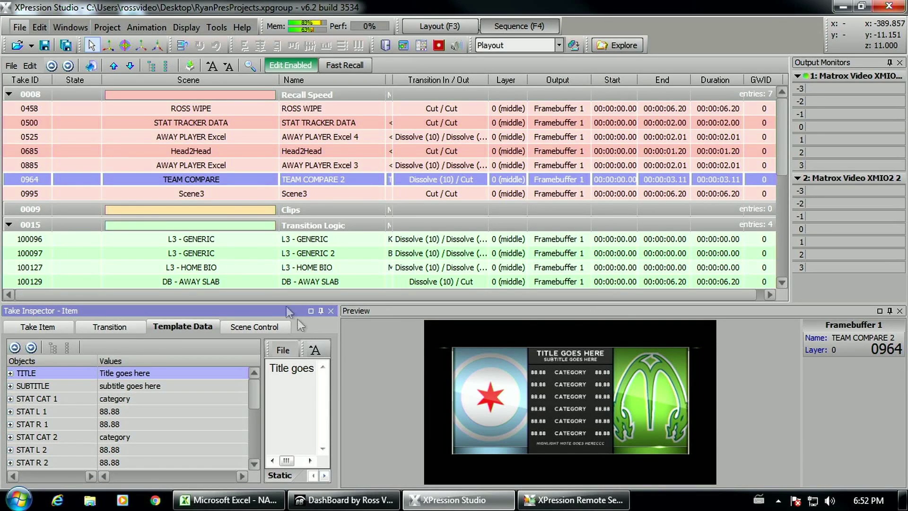
pyautogui.click(87, 183)
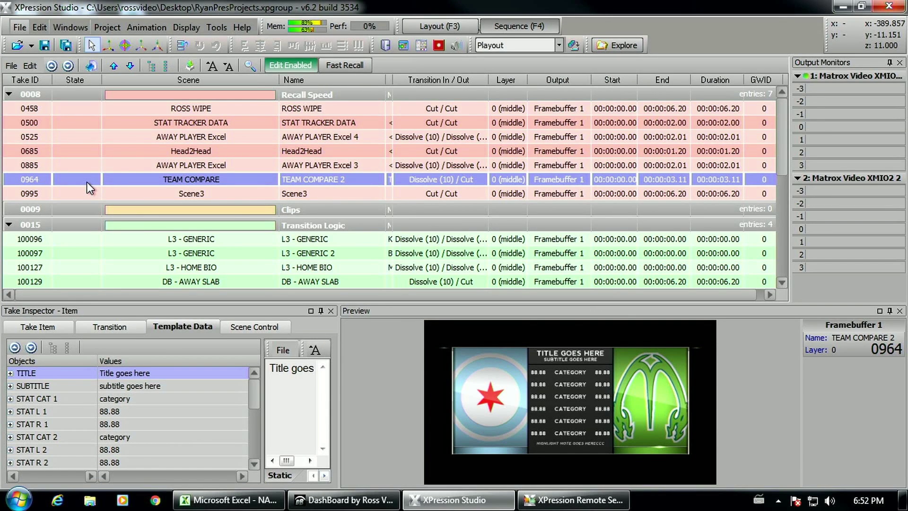
pyautogui.press('Down')
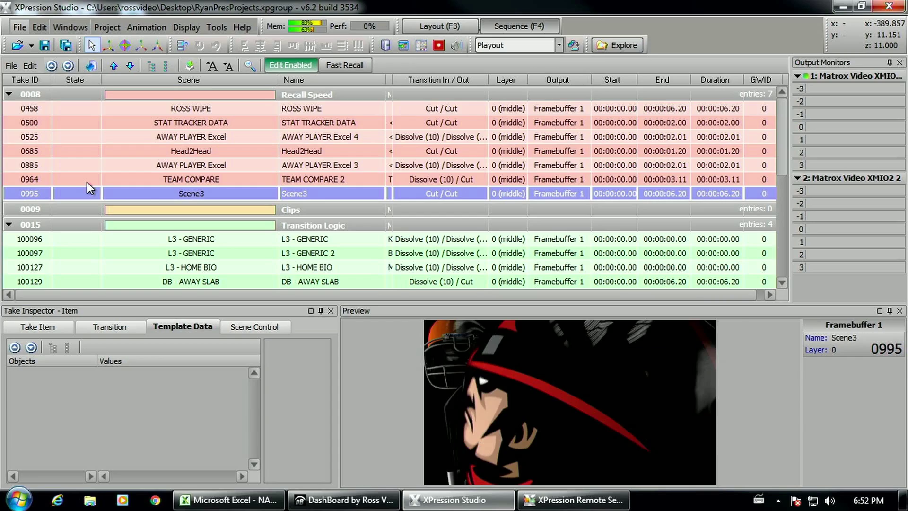
pyautogui.click(87, 181)
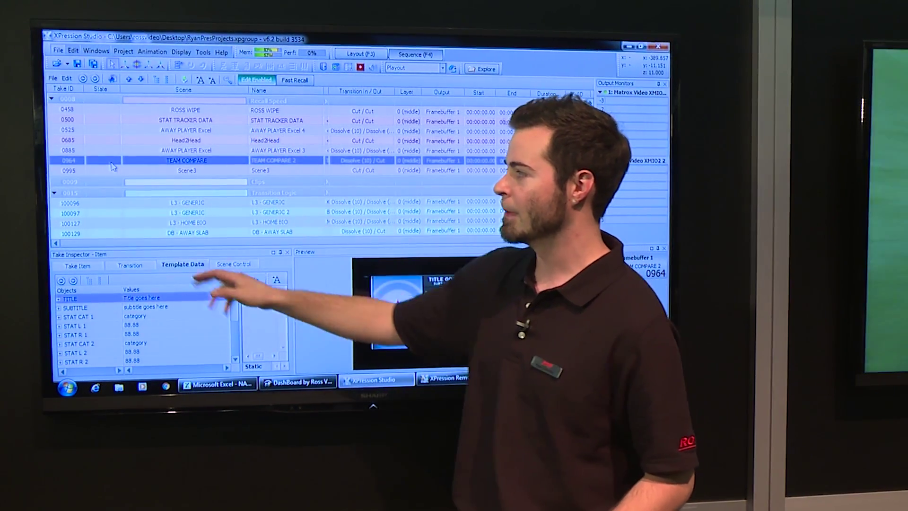
pyautogui.press('Up')
pyautogui.press('Up')
pyautogui.press('Up')
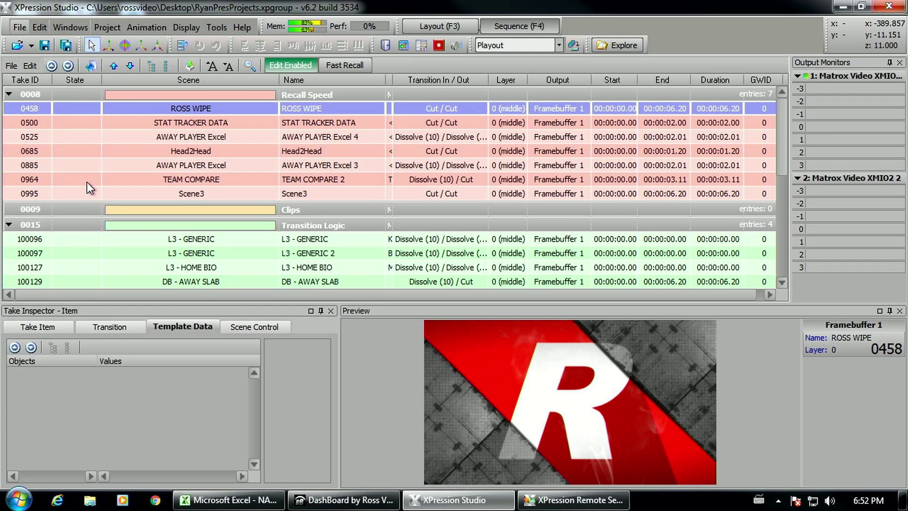
# Step: Air ROSS WIPE, STAT TRACKER DATA and AWAY PLAYER Excel, then reselect STAT TRACKER DATA
pyautogui.press('F12')
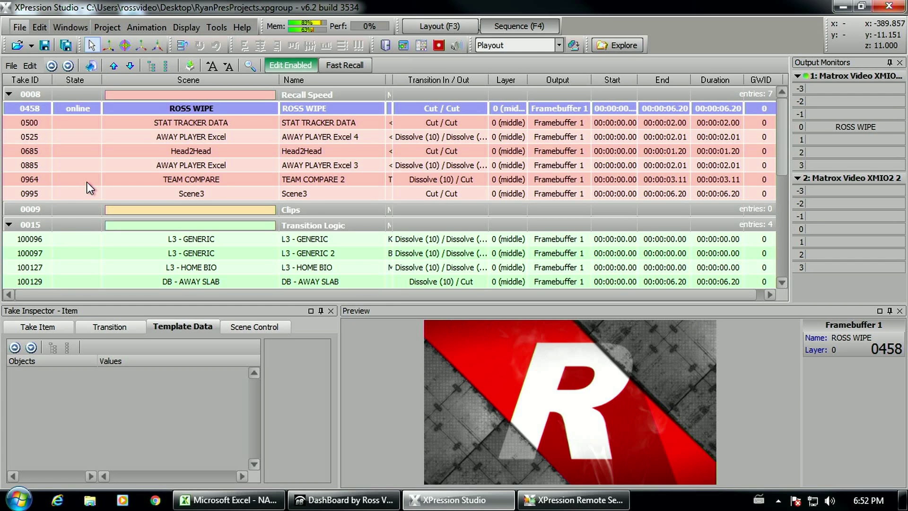
pyautogui.press('Down')
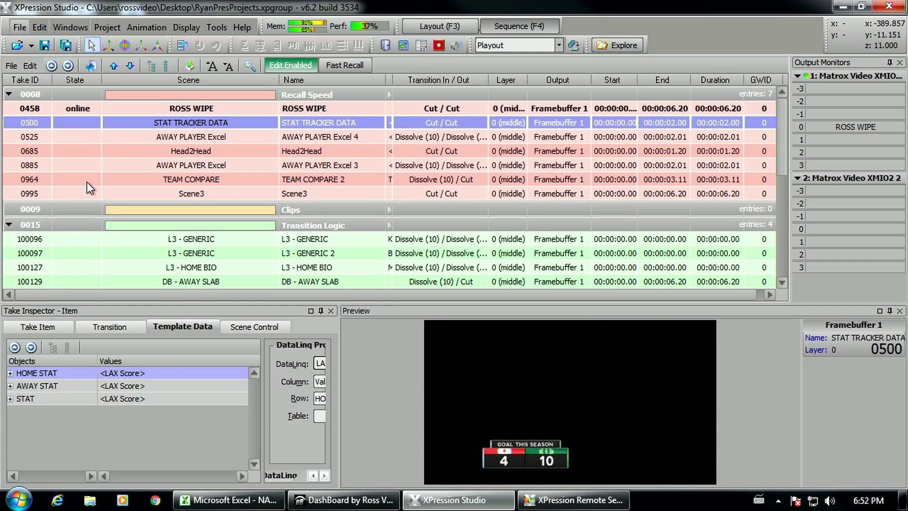
pyautogui.press('F12')
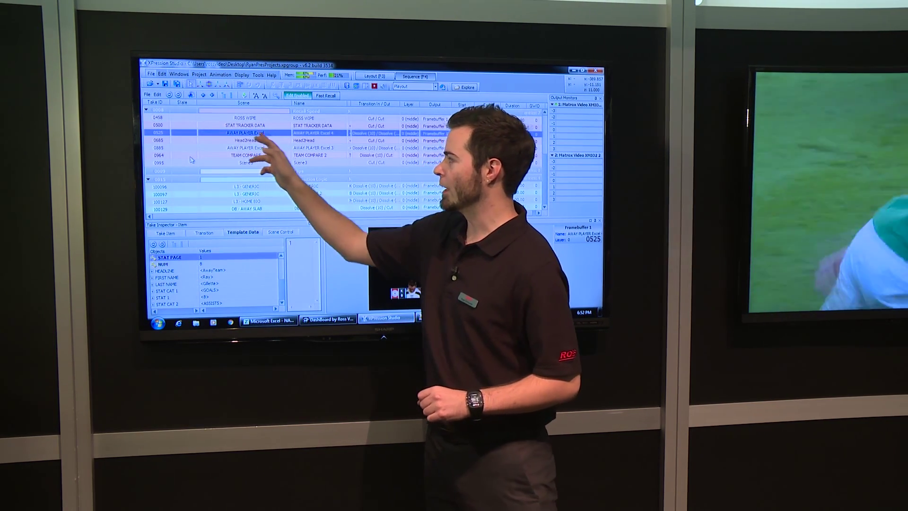
pyautogui.press('F12')
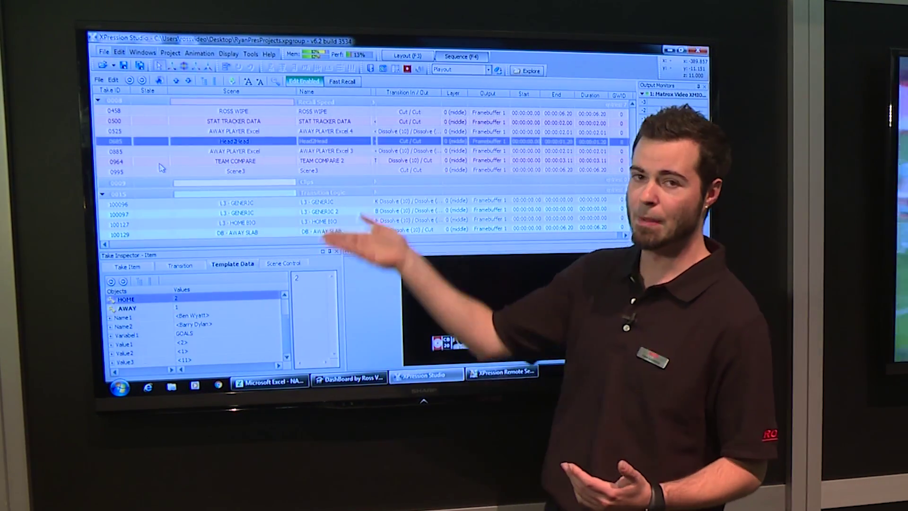
pyautogui.click(284, 121)
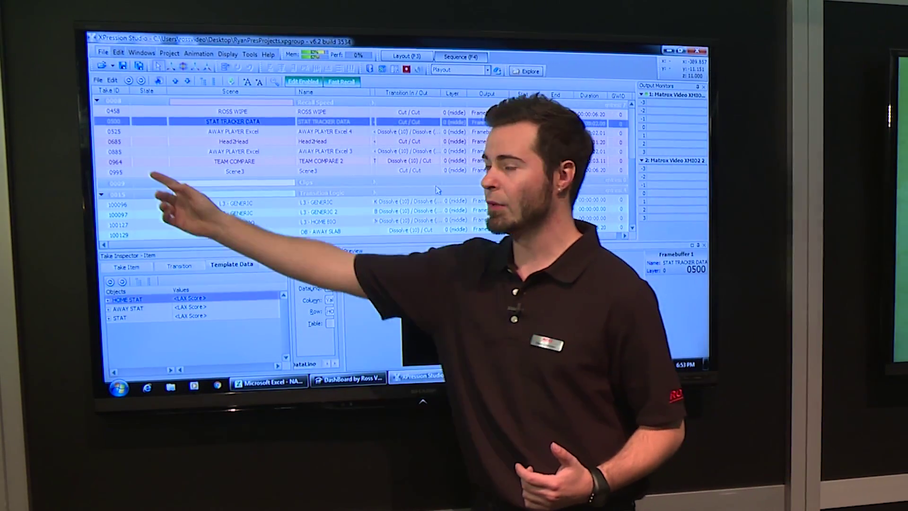
pyautogui.write('0885')
# Step: Air AWAY PLAYER Excel 3, cue L3 - GENERIC, then recall take 0525 by Take ID
pyautogui.press('Return')
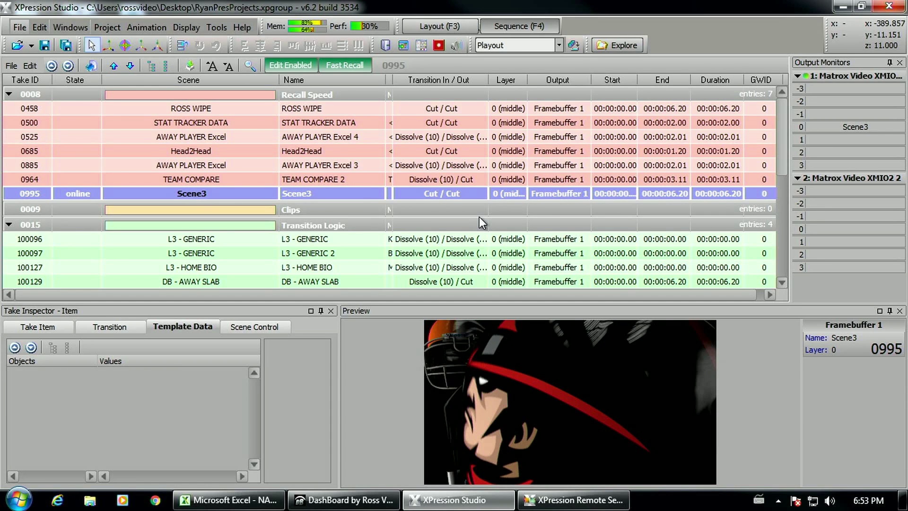
pyautogui.press('Down')
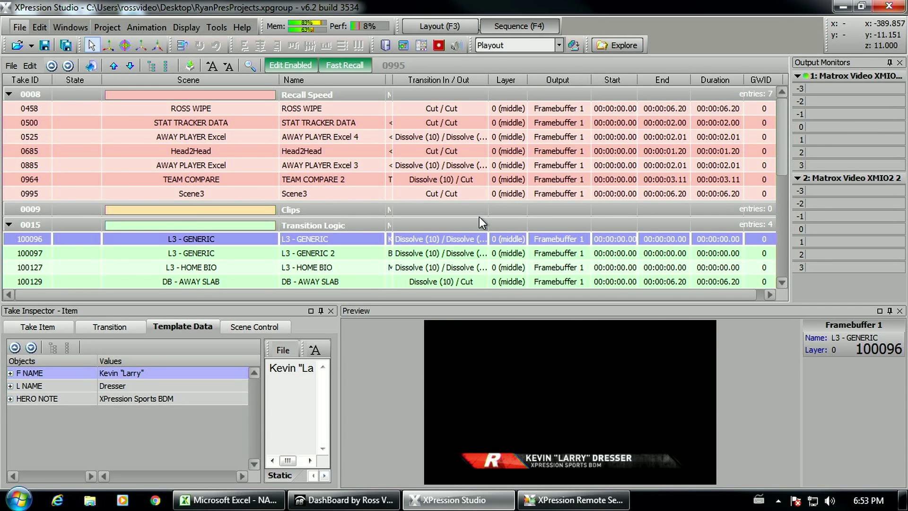
pyautogui.write('25')
pyautogui.press('Return')
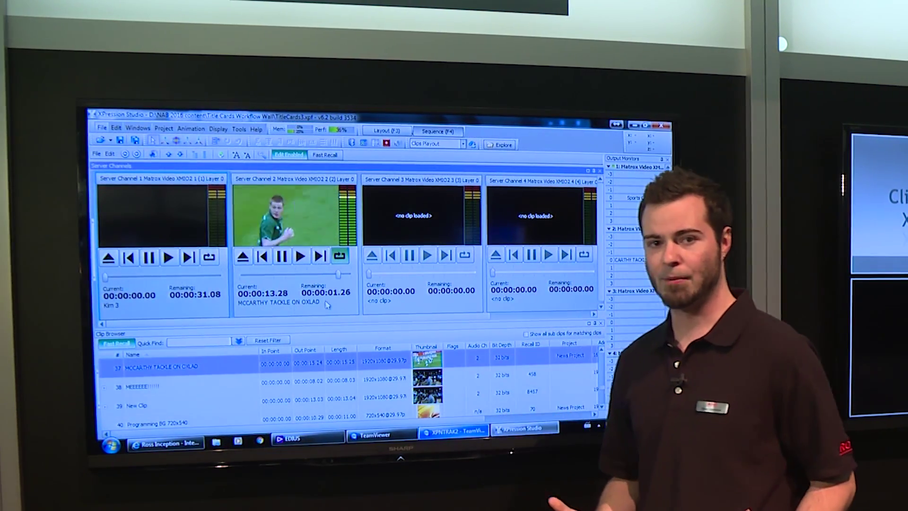
pyautogui.scroll(-1, 183, 368)
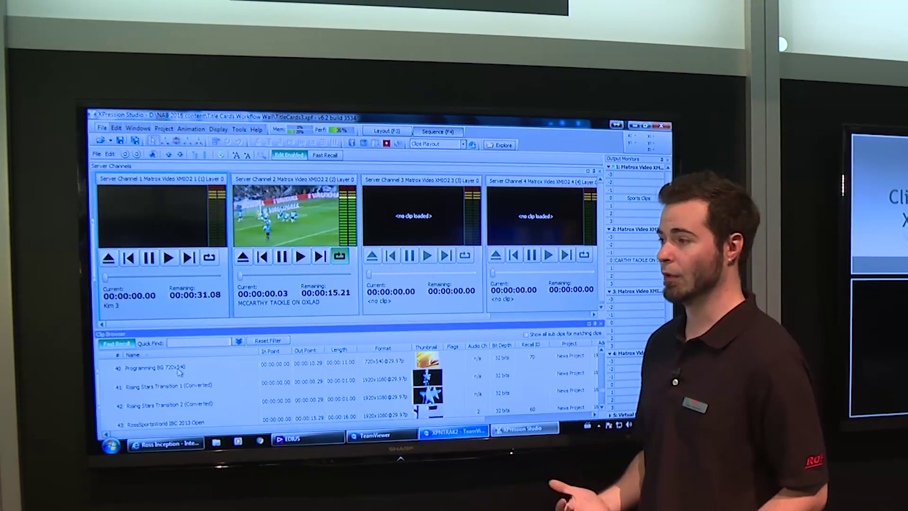
pyautogui.scroll(-1, 183, 384)
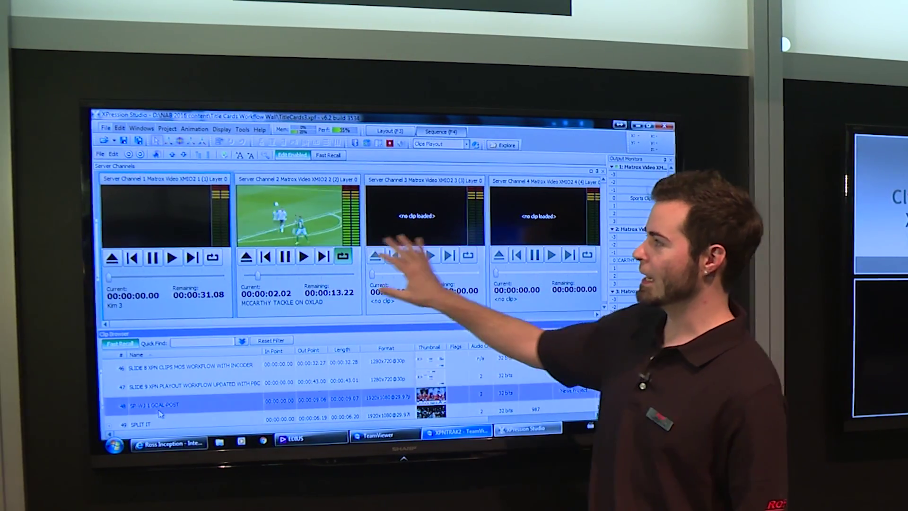
pyautogui.scroll(-1, 190, 393)
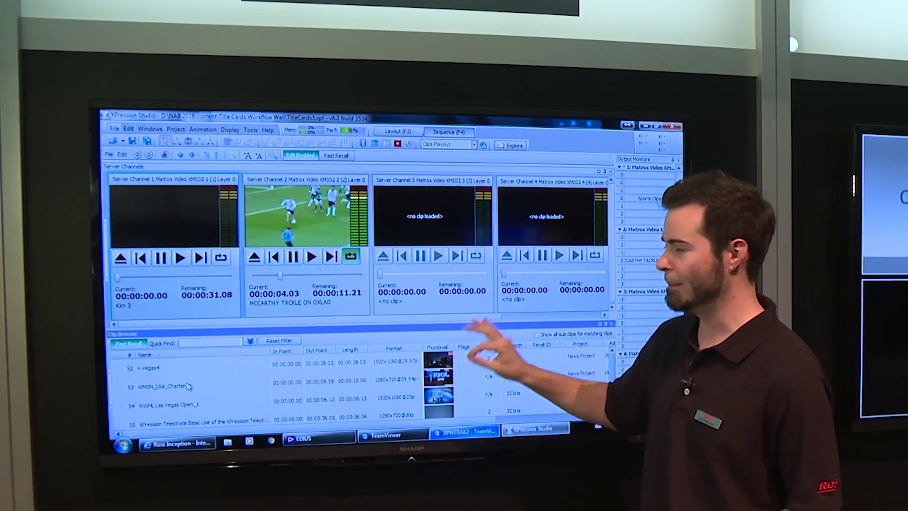
# Step: Select the V-Vegas4 clip row in the Clip Browser library
pyautogui.click(191, 369)
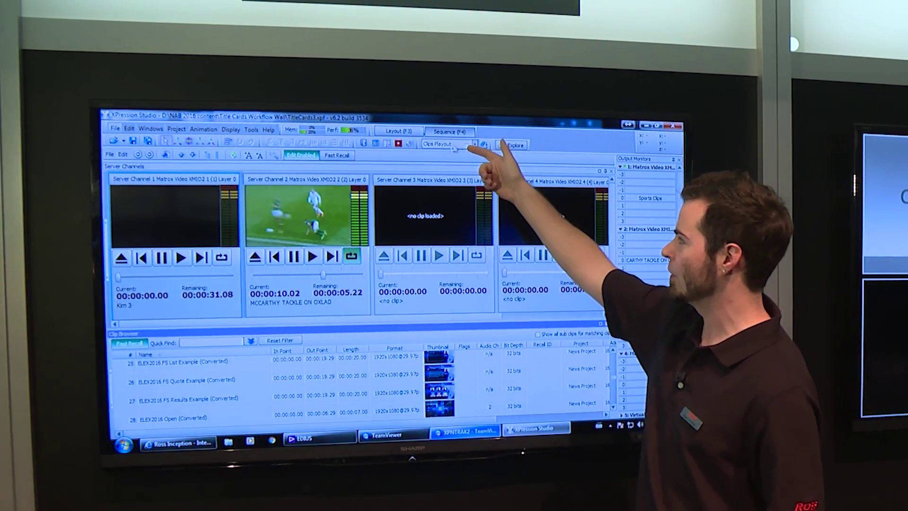
# Step: Load the 3D Star BG no Flares clip into server channel 1
pyautogui.click(435, 151)
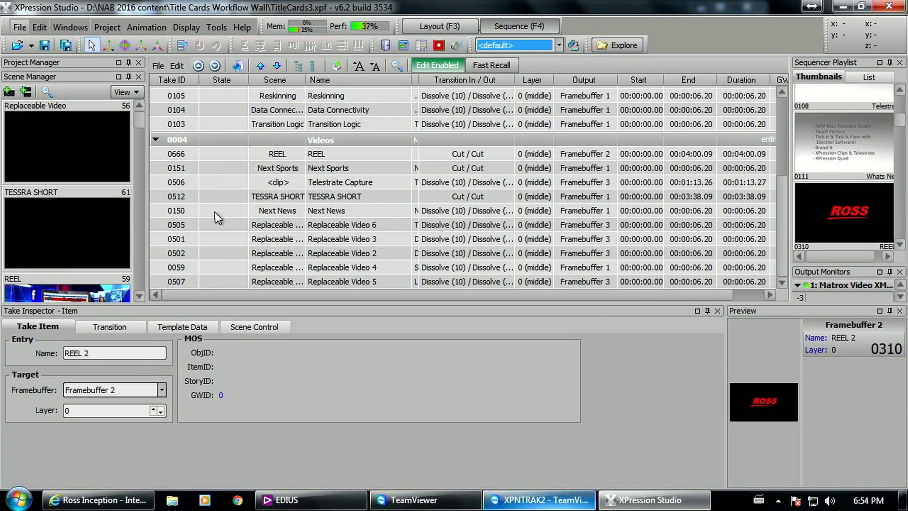
pyautogui.click(219, 210)
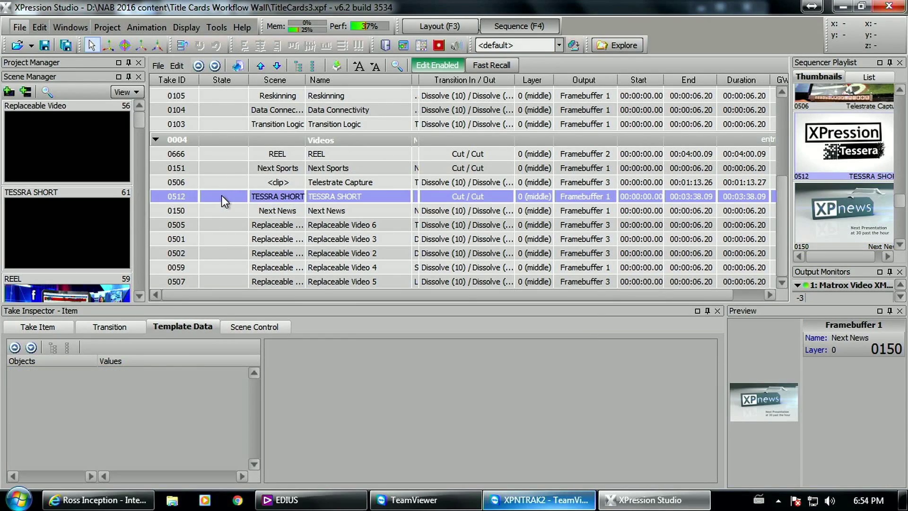
pyautogui.scroll(4, 226, 197)
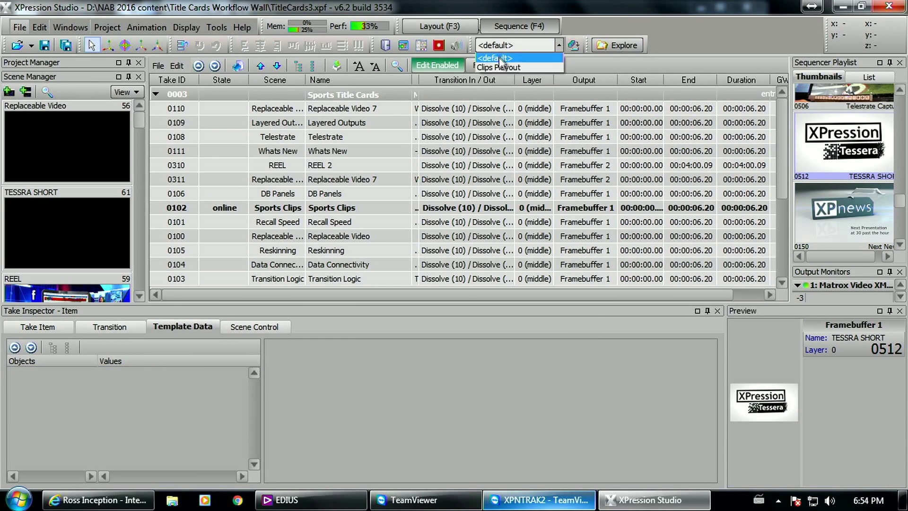
pyautogui.click(501, 66)
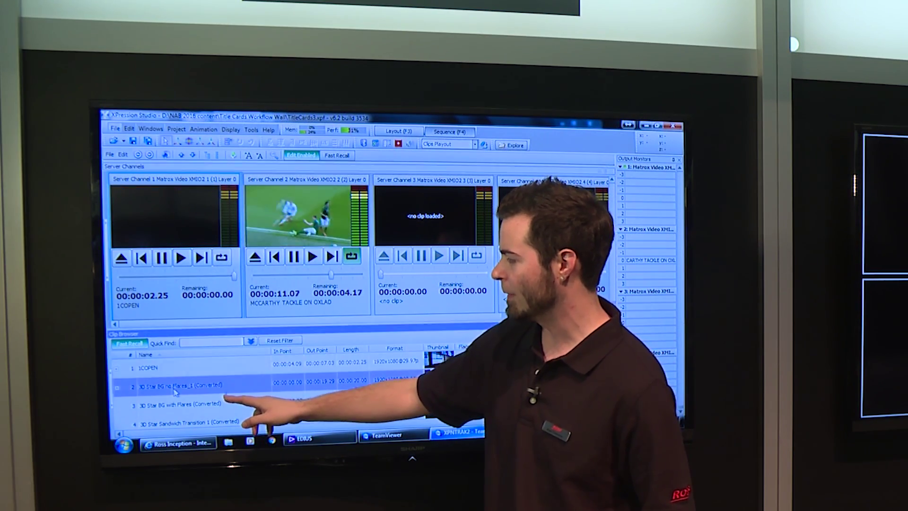
pyautogui.moveTo(185, 387); pyautogui.dragTo(183, 261)
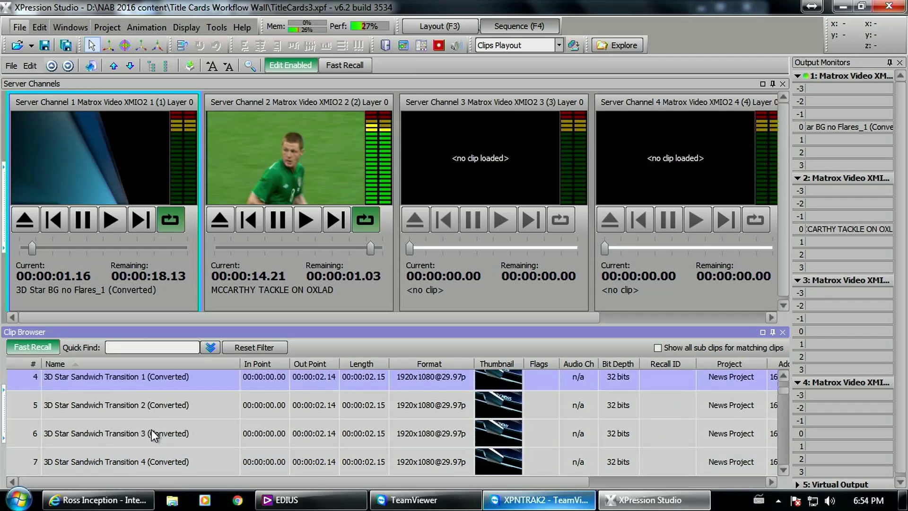
pyautogui.scroll(-1, 151, 434)
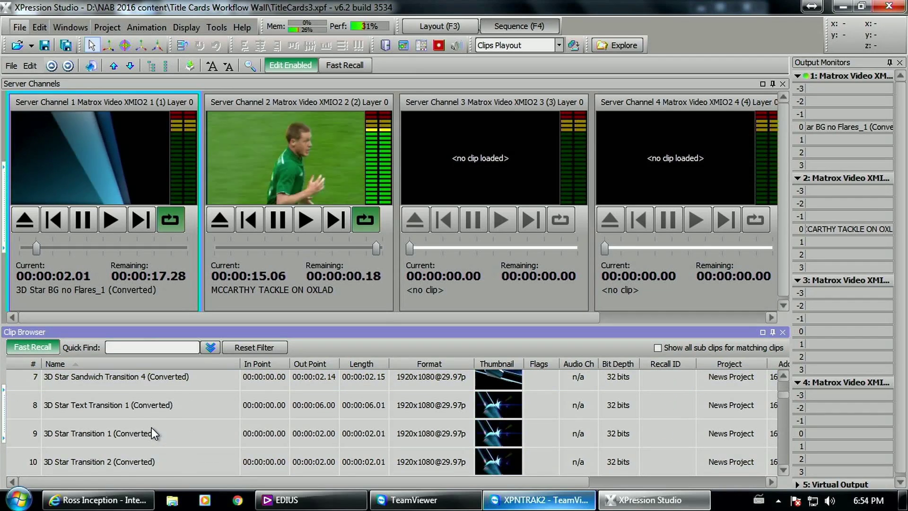
pyautogui.scroll(-2, 151, 433)
pyautogui.scroll(1, 151, 433)
# Step: Play 5PM 15 Update Monday on channel 3, loop CRIME ALERT on channel 4, then eject it
pyautogui.click(119, 461)
pyautogui.click(84, 442)
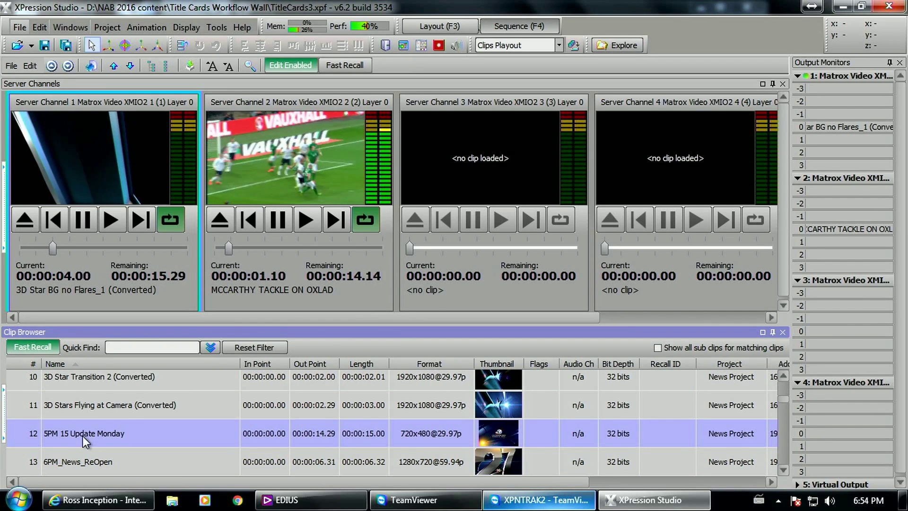
pyautogui.click(504, 220)
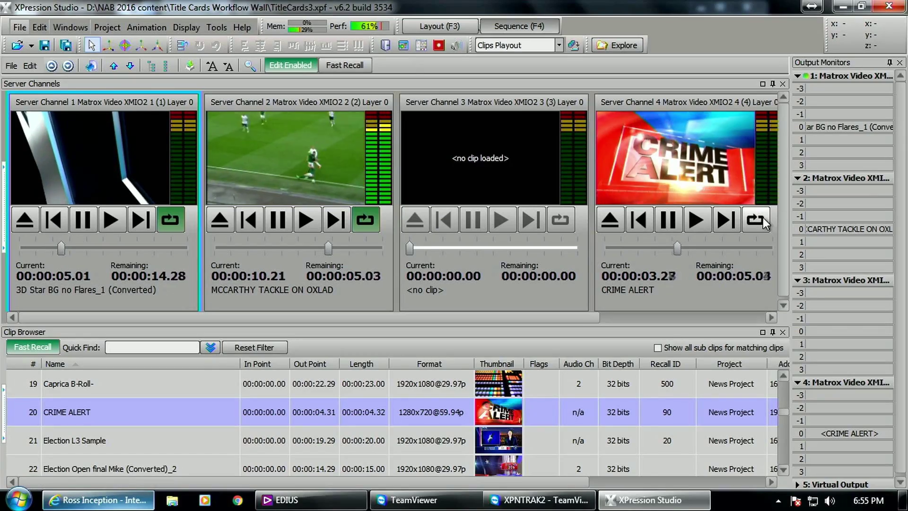
pyautogui.click(756, 220)
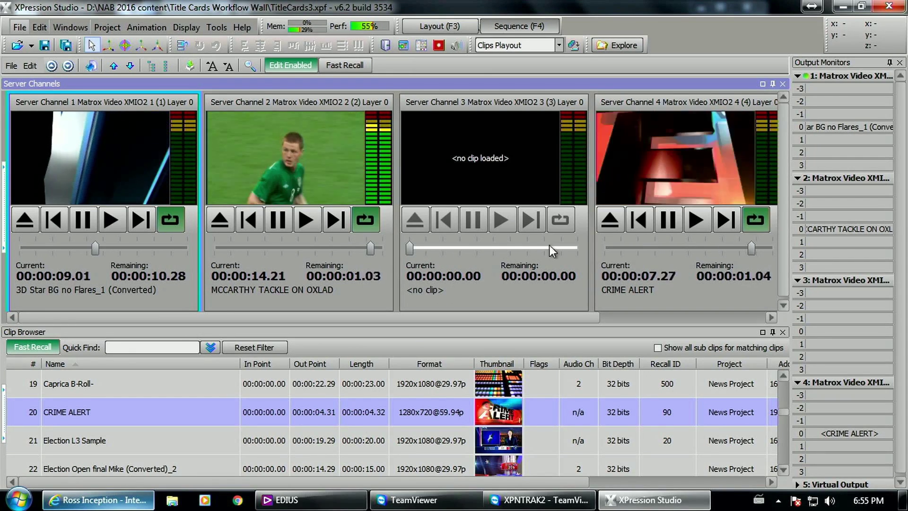
pyautogui.click(604, 222)
pyautogui.click(107, 430)
pyautogui.scroll(-2, 108, 429)
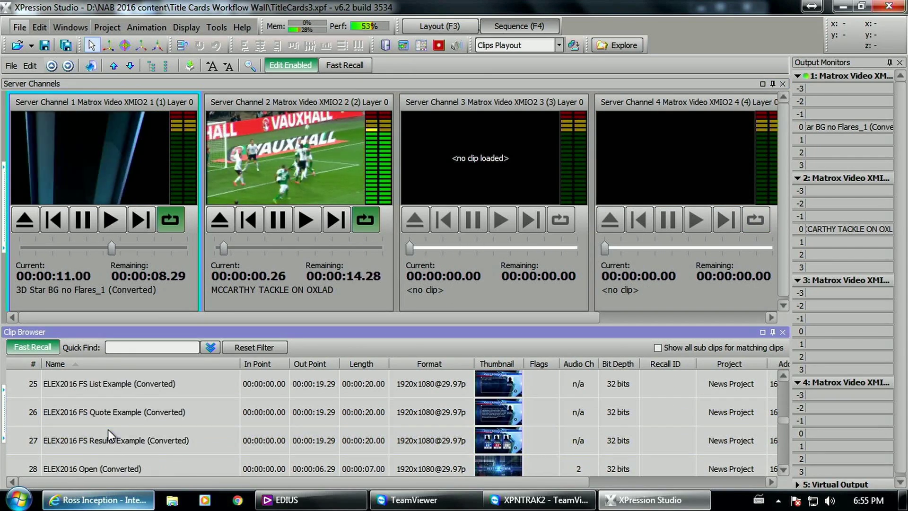
# Step: Loop ELEX2016 FS Results Example on channel 3, play SD_ABC_Chroma Key, then loop Rotating Column of Stars on channel 1
pyautogui.moveTo(117, 368)
pyautogui.mouseDown()
pyautogui.moveTo(374, 188)
pyautogui.moveTo(403, 188)
pyautogui.mouseUp()
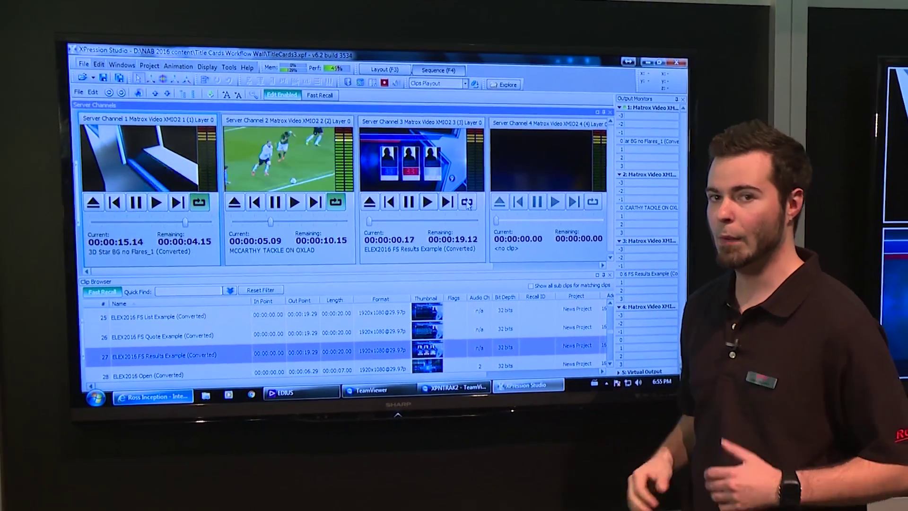
pyautogui.click(468, 204)
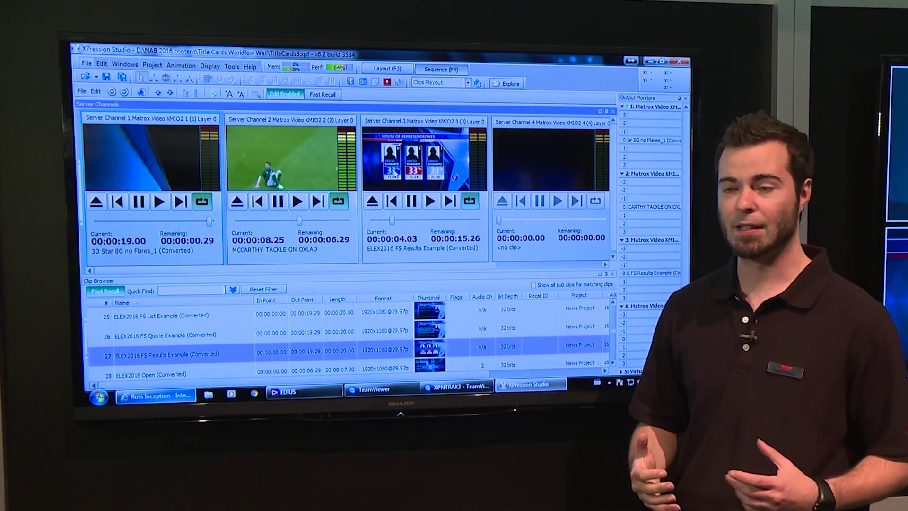
pyautogui.scroll(-3, 177, 353)
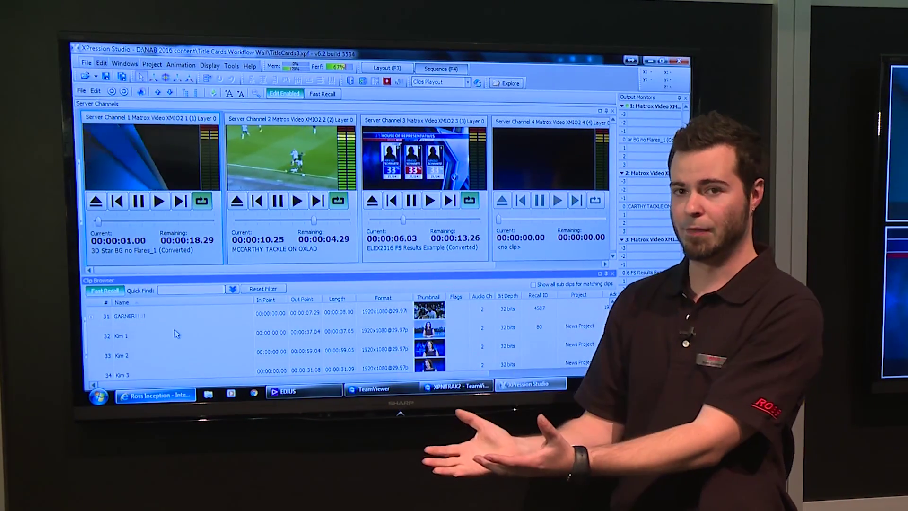
pyautogui.scroll(-2, 176, 333)
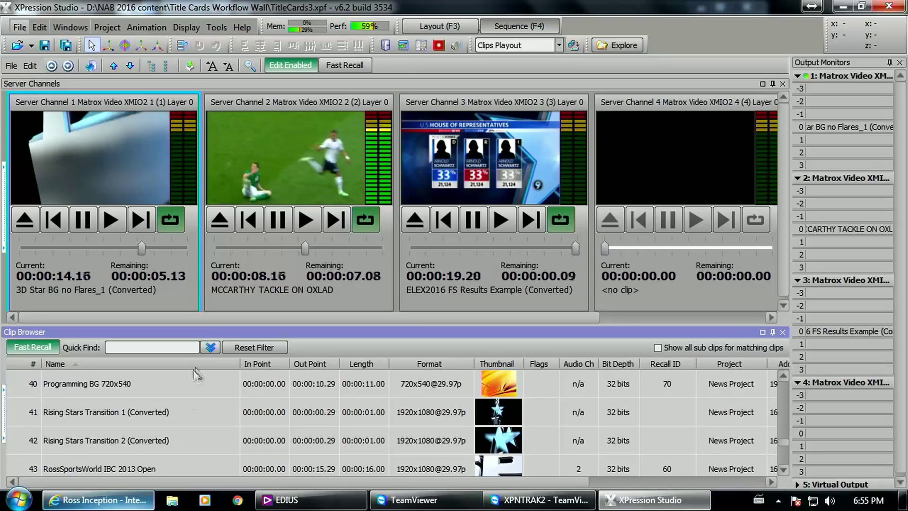
pyautogui.scroll(-1, 180, 409)
pyautogui.click(112, 440)
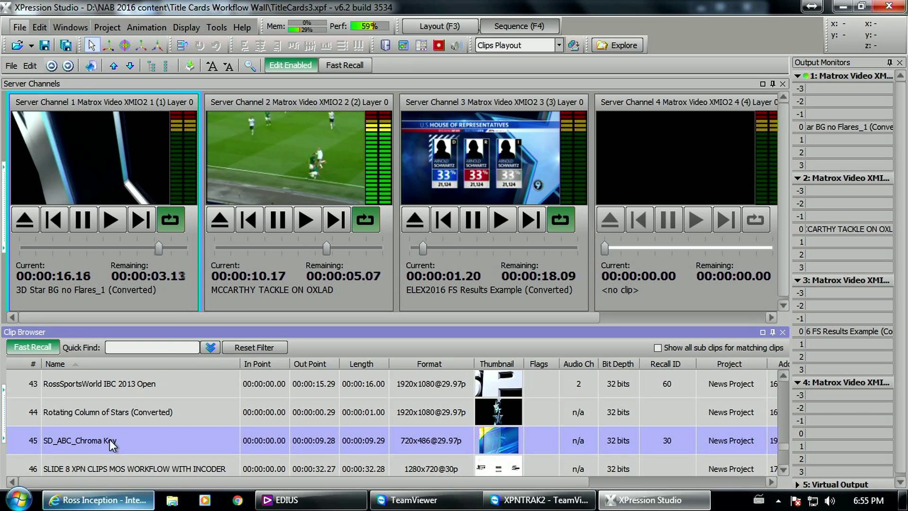
pyautogui.click(108, 222)
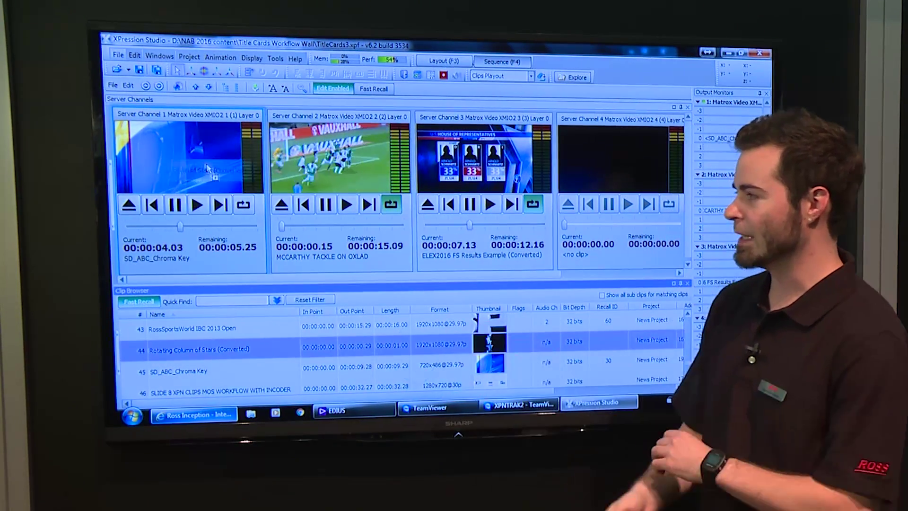
pyautogui.moveTo(210, 344); pyautogui.dragTo(244, 206)
pyautogui.click(244, 207)
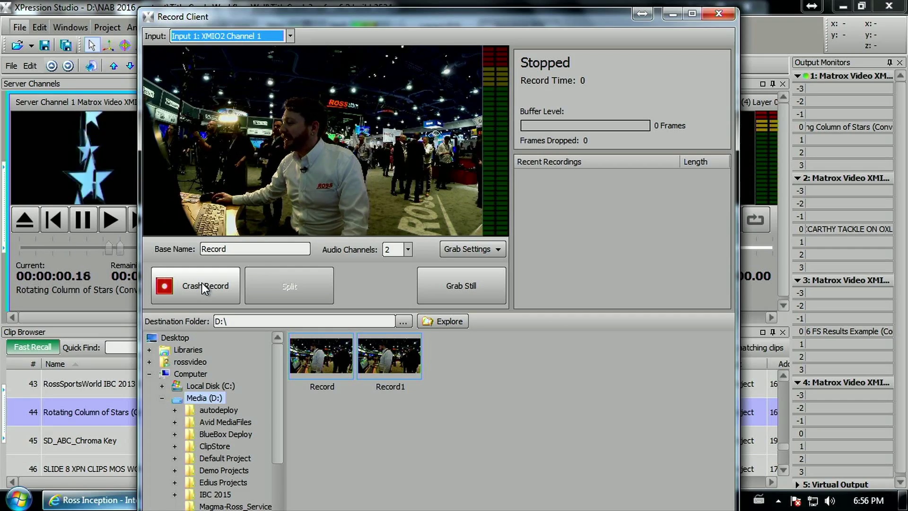
# Step: Crash-record the channel 1 input, split it into Record2 and Record3, then stop
pyautogui.click(202, 283)
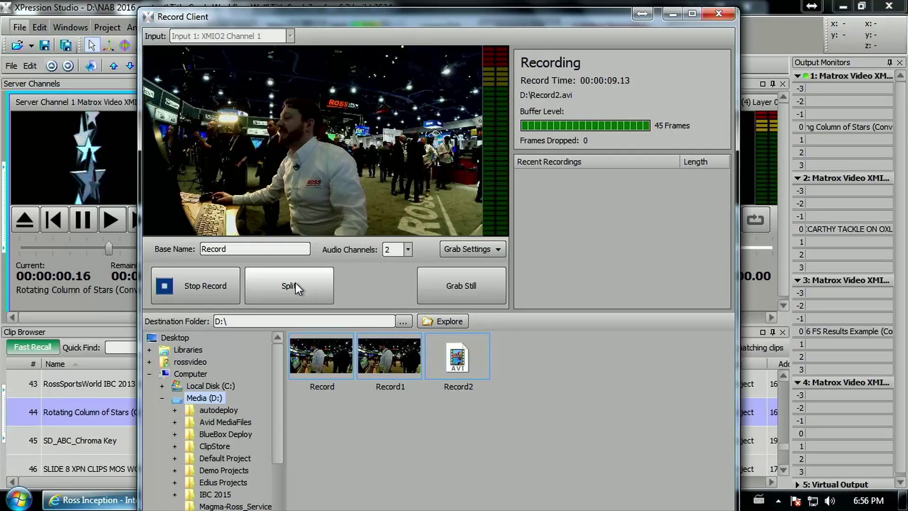
pyautogui.click(295, 283)
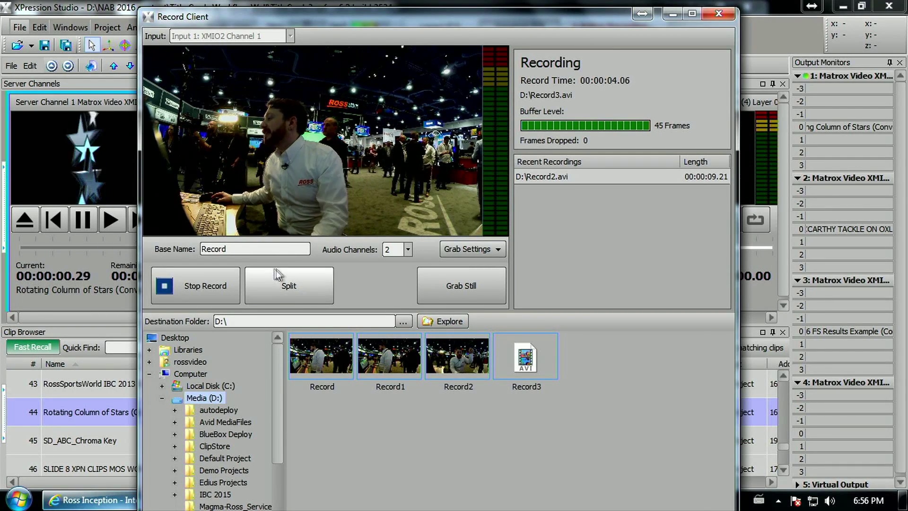
pyautogui.click(223, 283)
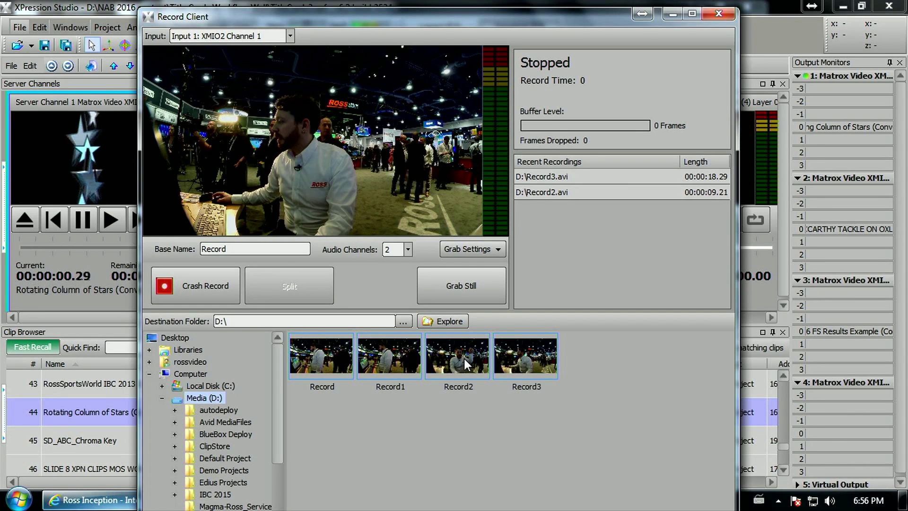
pyautogui.rightClick(464, 358)
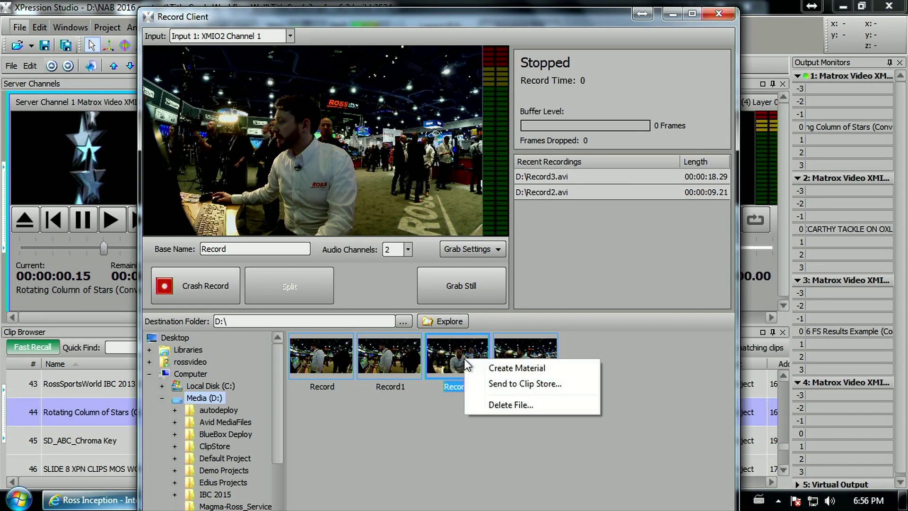
# Step: Send Record2 to the clip store as ThatGuy, Recall ID 55, then close Record Client
pyautogui.click(576, 384)
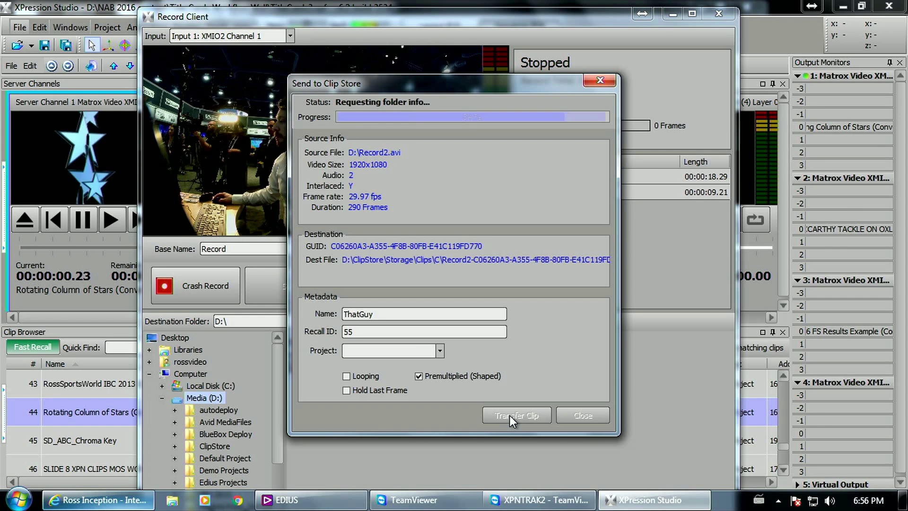
pyautogui.click(570, 416)
pyautogui.click(719, 14)
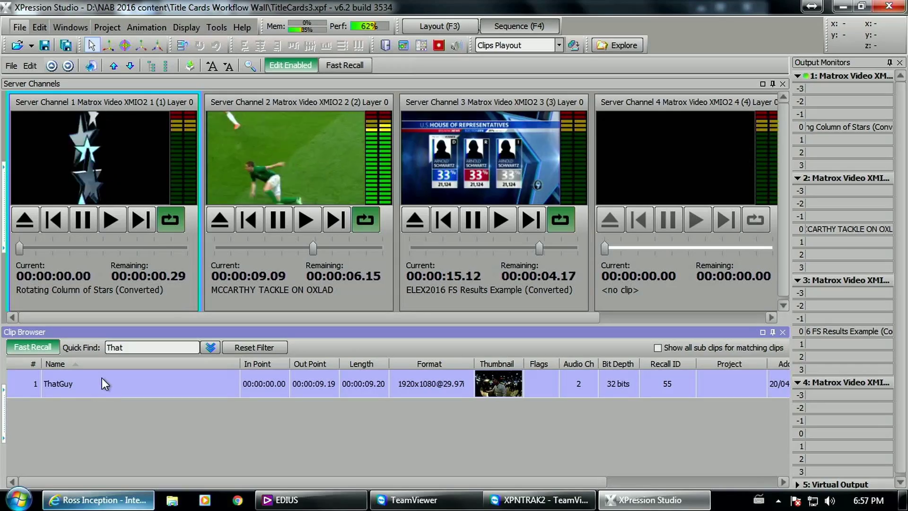
# Step: Add sub clip PumchingKEYS of ThatGuy, 00:00:04.02 to 00:00:06.14, with Recall ID 56
pyautogui.rightClick(102, 384)
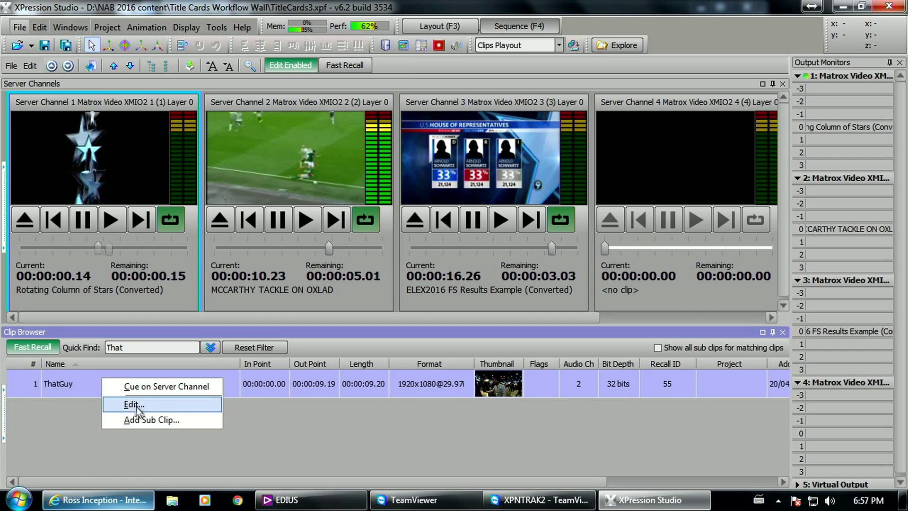
pyautogui.click(177, 421)
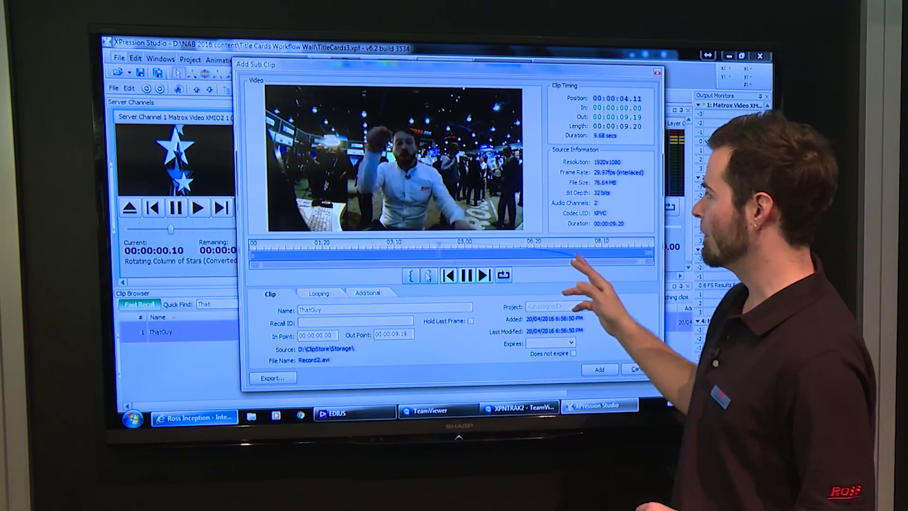
pyautogui.click(471, 247)
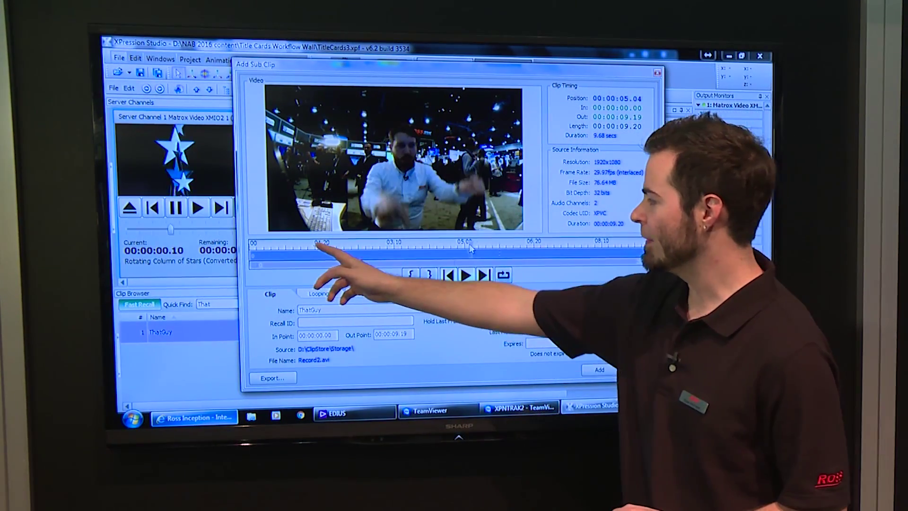
pyautogui.moveTo(471, 248); pyautogui.dragTo(410, 255)
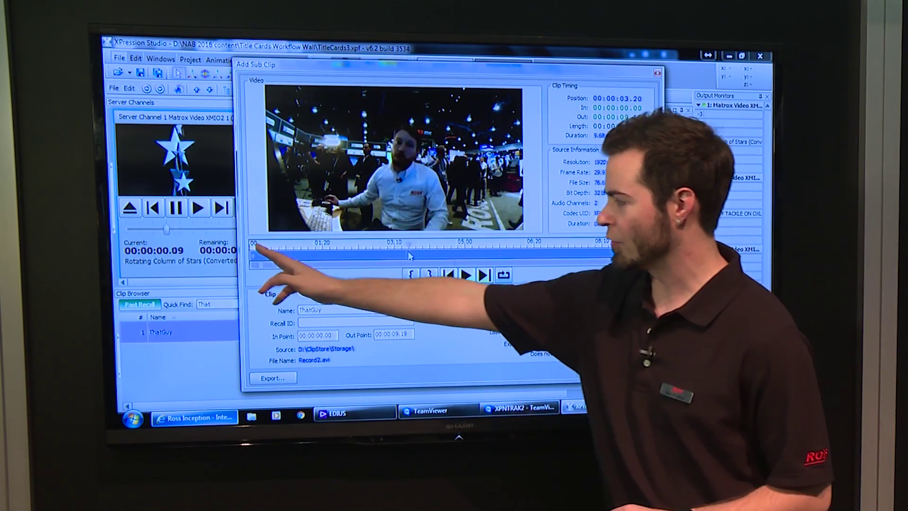
pyautogui.moveTo(410, 256); pyautogui.dragTo(426, 254)
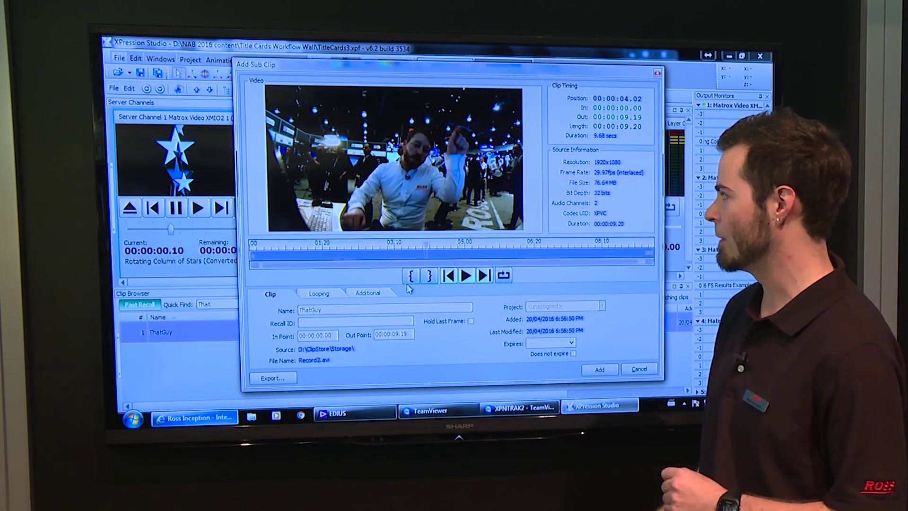
pyautogui.click(411, 275)
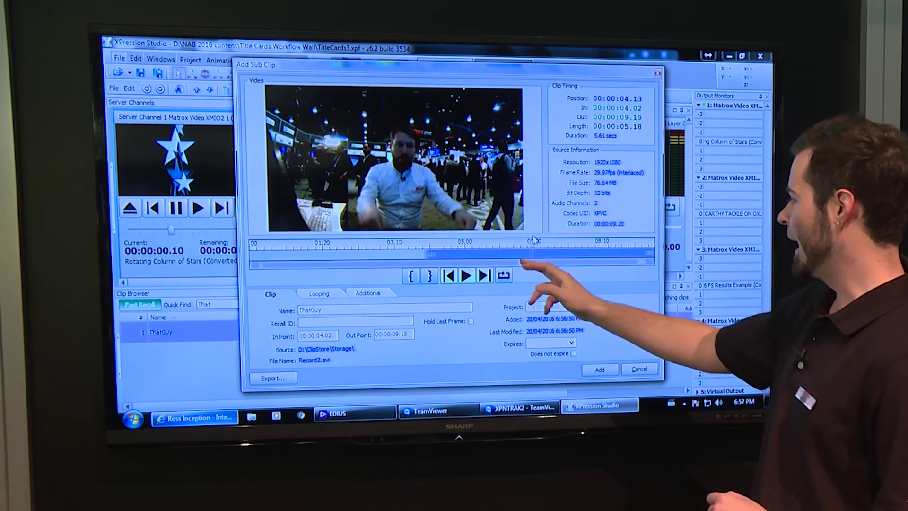
pyautogui.click(554, 242)
pyautogui.click(429, 275)
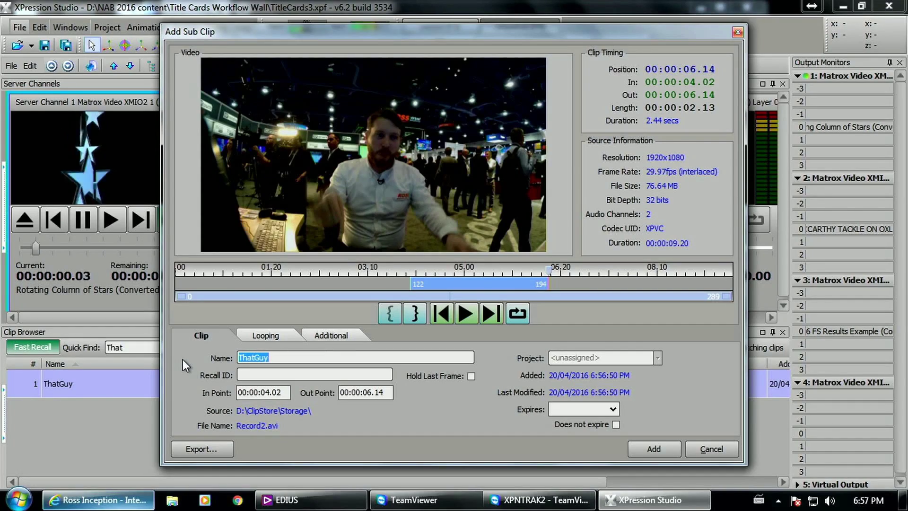
pyautogui.write('PumchingKEYS')
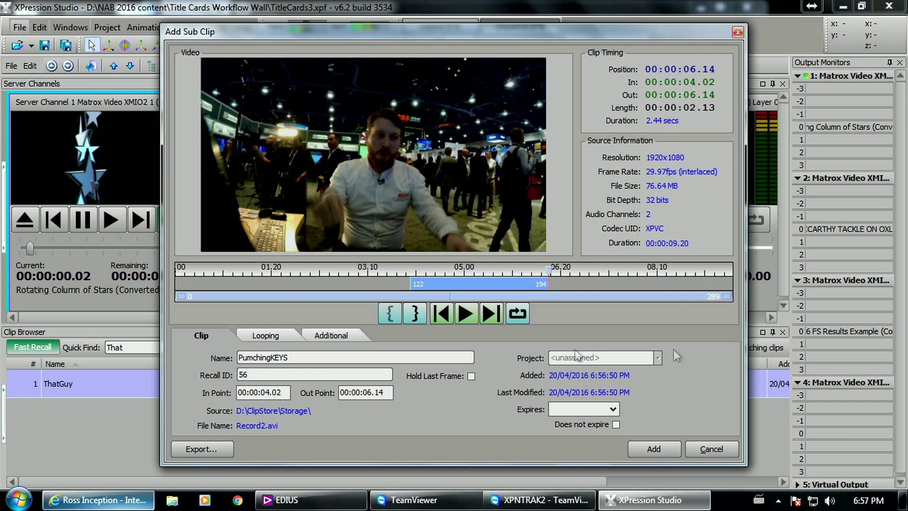
pyautogui.click(654, 450)
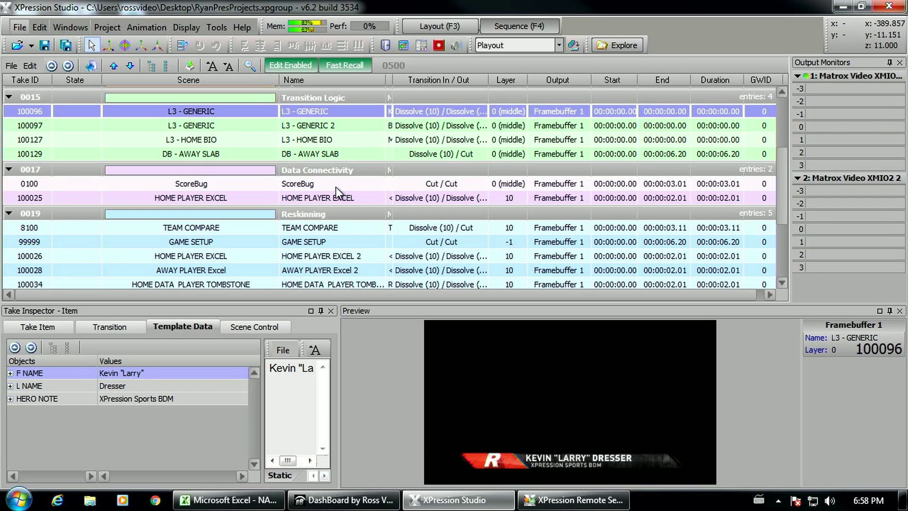
# Step: Air L3 - GENERIC, then L3 - GENERIC 2 (take 100097), and reselect it
pyautogui.press('F12')
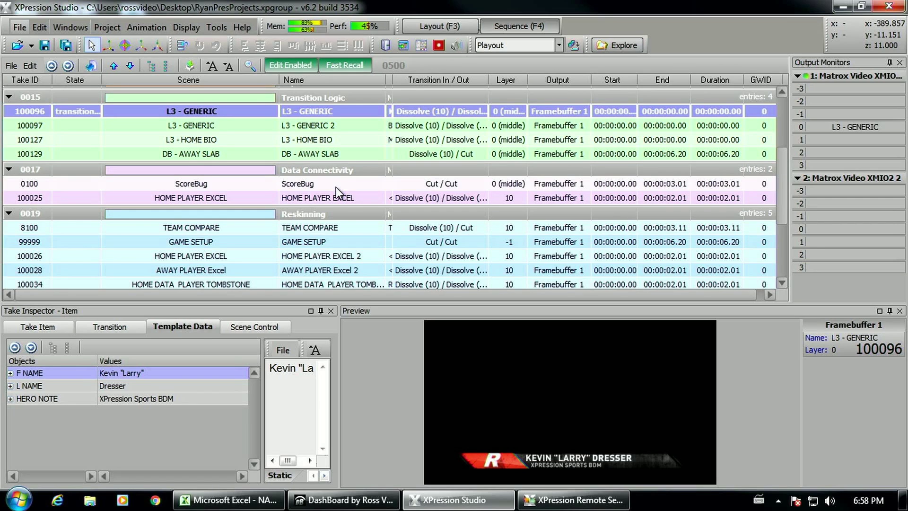
pyautogui.press('Down')
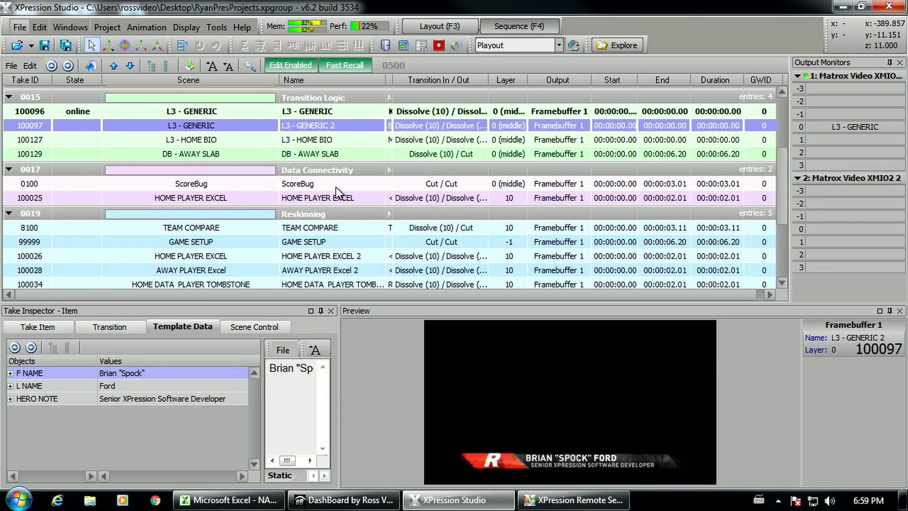
pyautogui.press('F9')
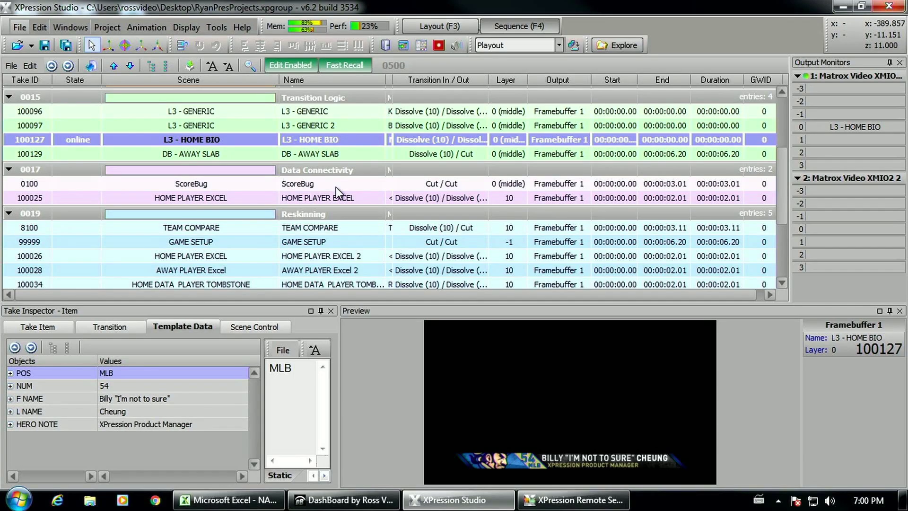
pyautogui.press('Up')
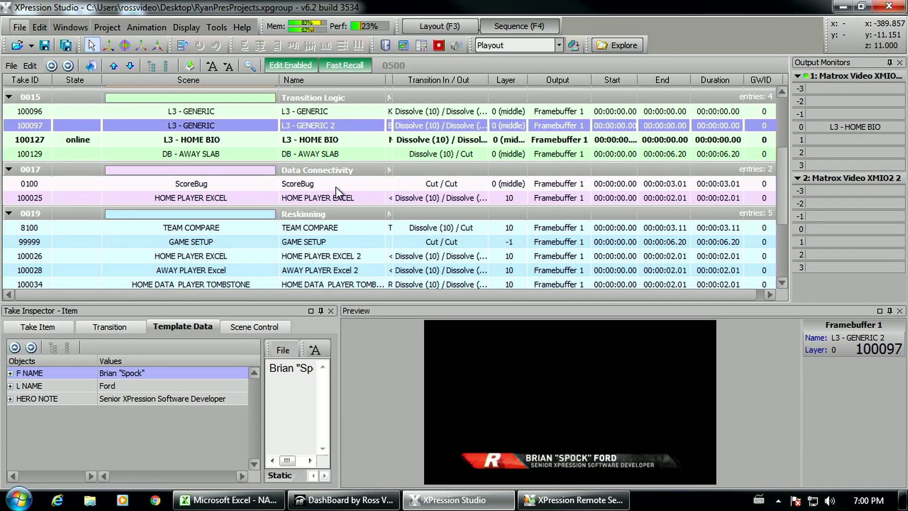
# Step: Air L3 - GENERIC 2 (100097), then L3 - HOME BIO (100127)
pyautogui.press('F9')
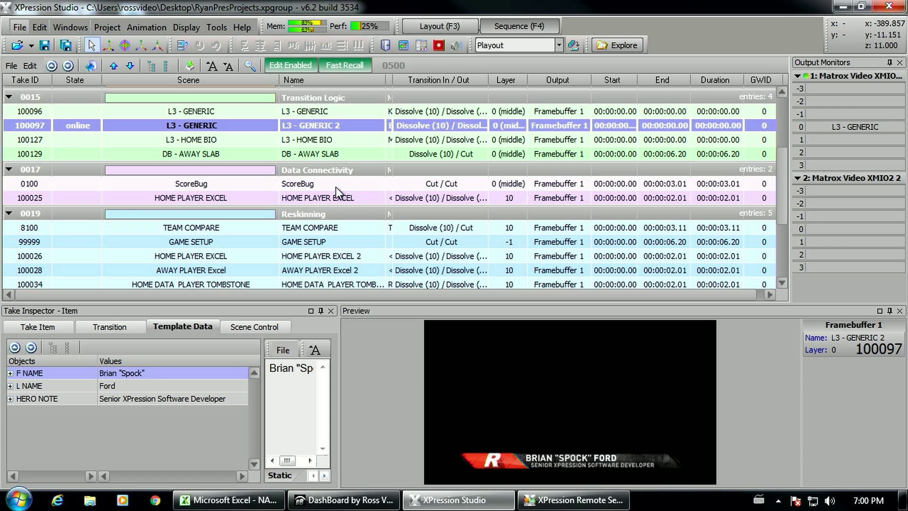
pyautogui.press('Down')
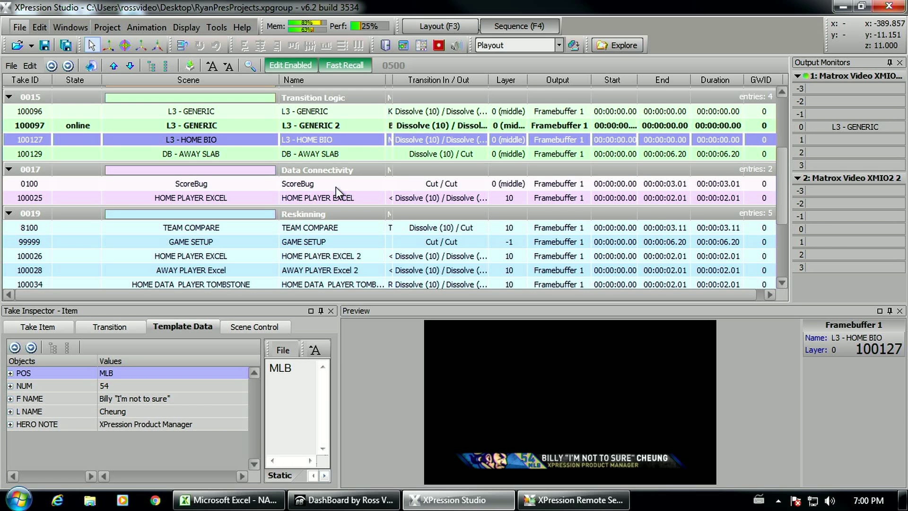
pyautogui.press('F9')
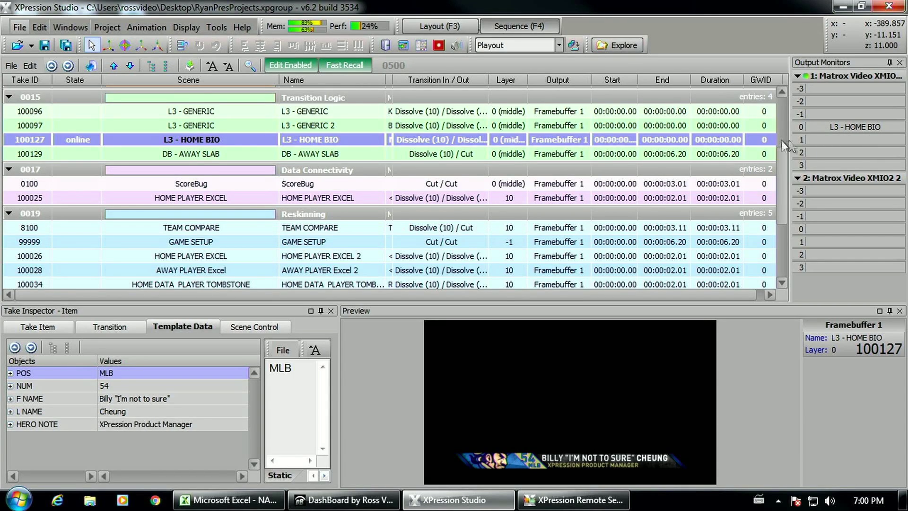
# Step: Air L3 - GENERIC 2 and L3 - HOME BIO again, then cue DB - AWAY SLAB (100129)
pyautogui.press('Up')
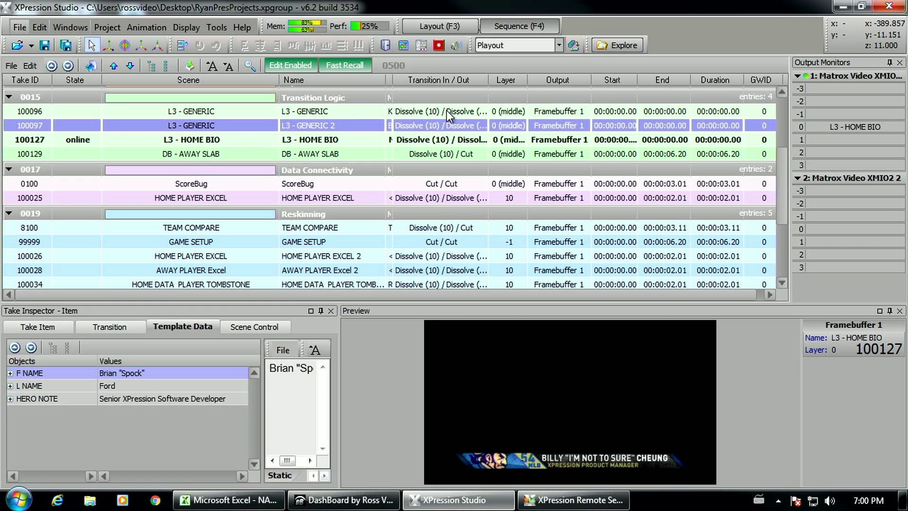
pyautogui.press('F9')
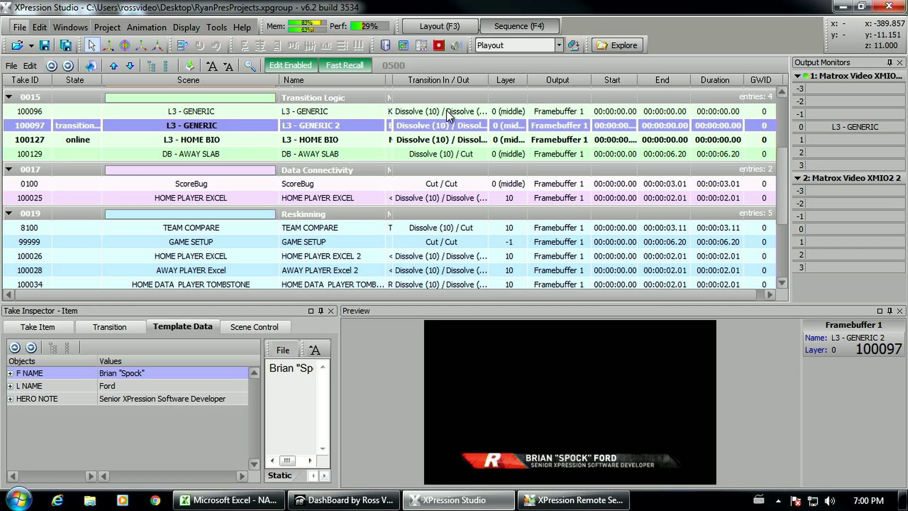
pyautogui.press('Down')
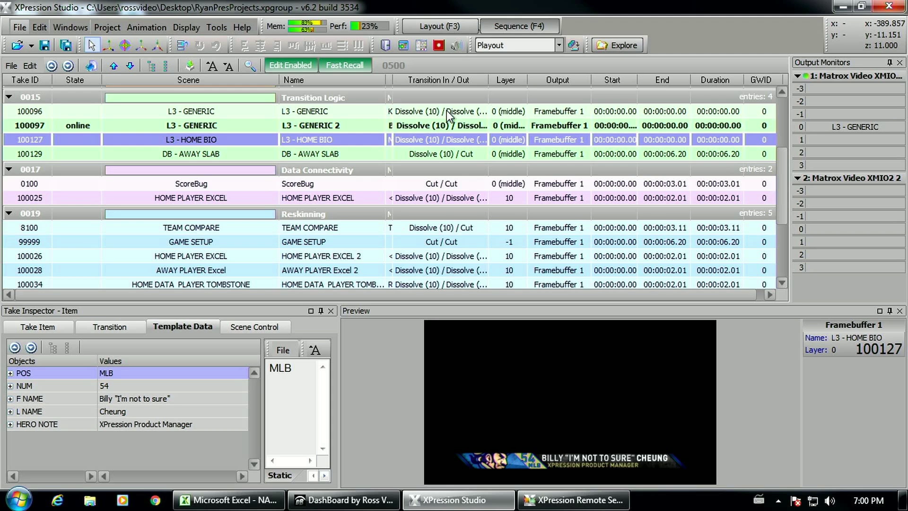
pyautogui.press('F1')
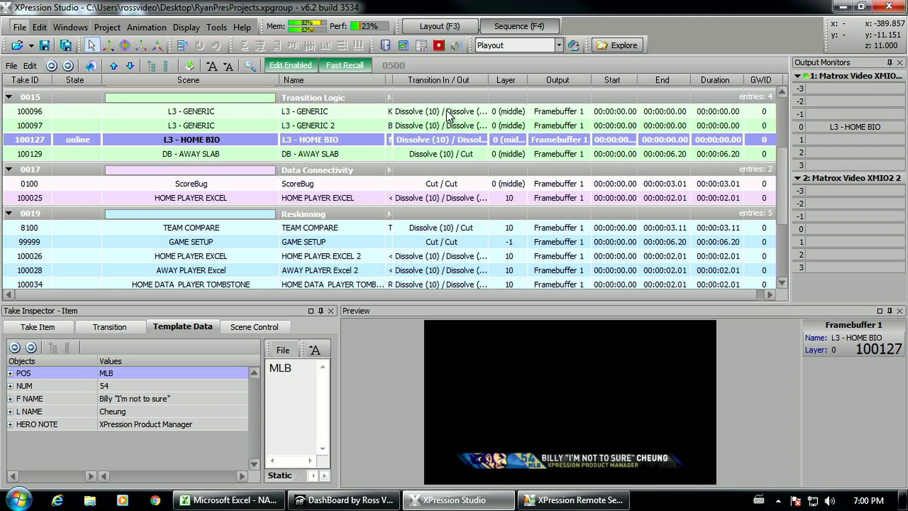
pyautogui.press('Down')
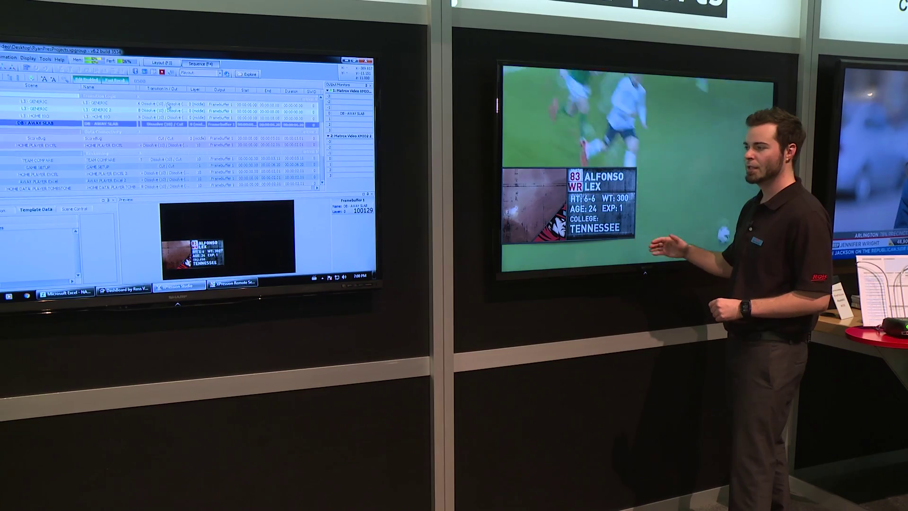
# Step: Move back up to the L3 - HOME BIO lower third take
pyautogui.press('Up')
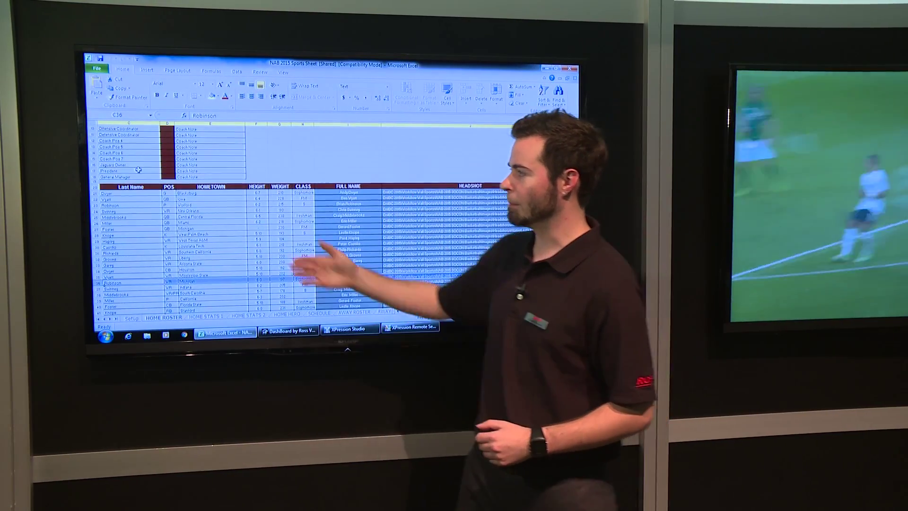
# Step: Browse down the HOME ROSTER player rows and full names, then return to XPression Studio
pyautogui.click(133, 192)
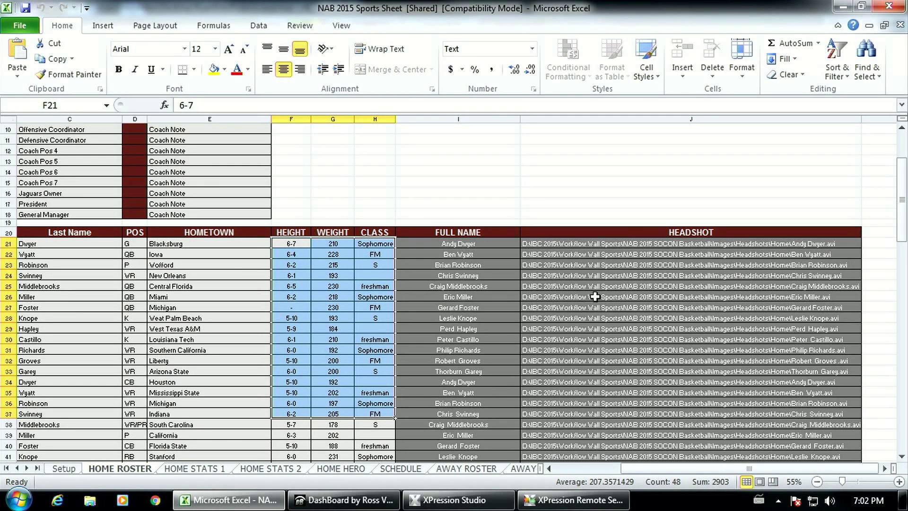
pyautogui.moveTo(430, 245); pyautogui.dragTo(430, 254)
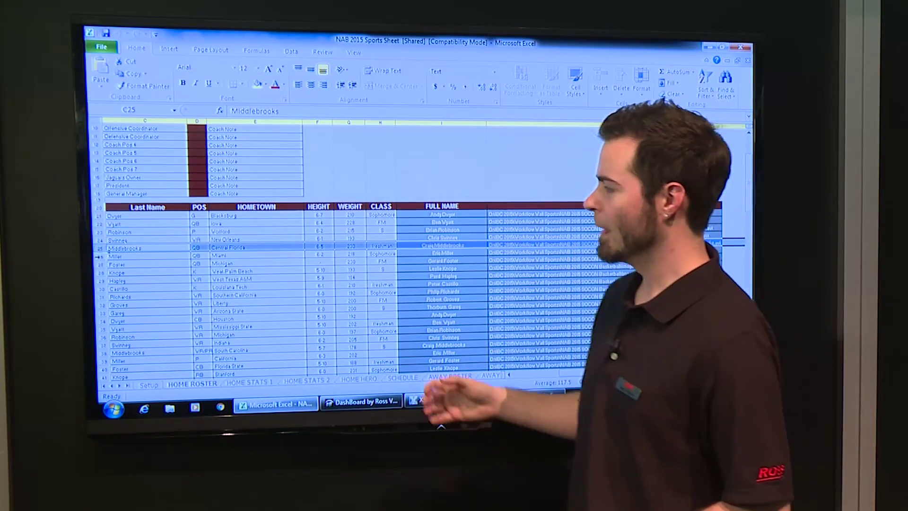
pyautogui.click(125, 272)
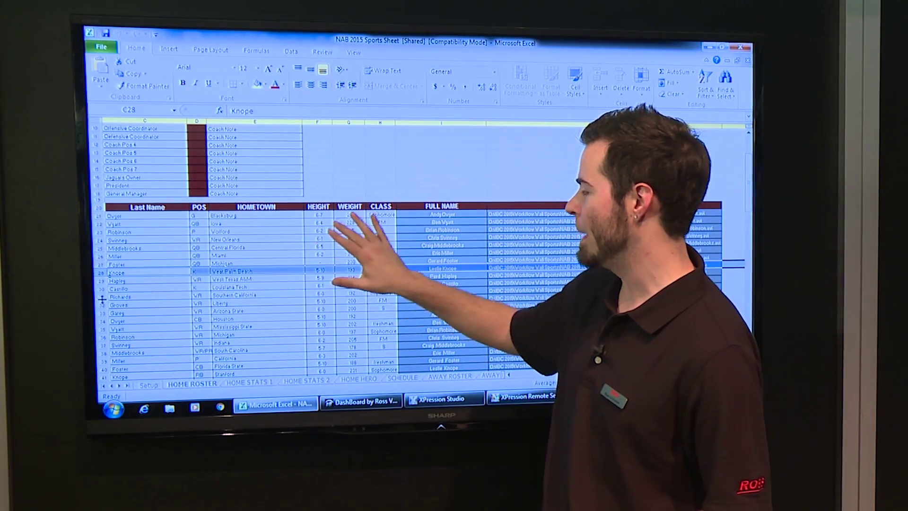
pyautogui.press('Down')
pyautogui.press('Down')
pyautogui.press('Down')
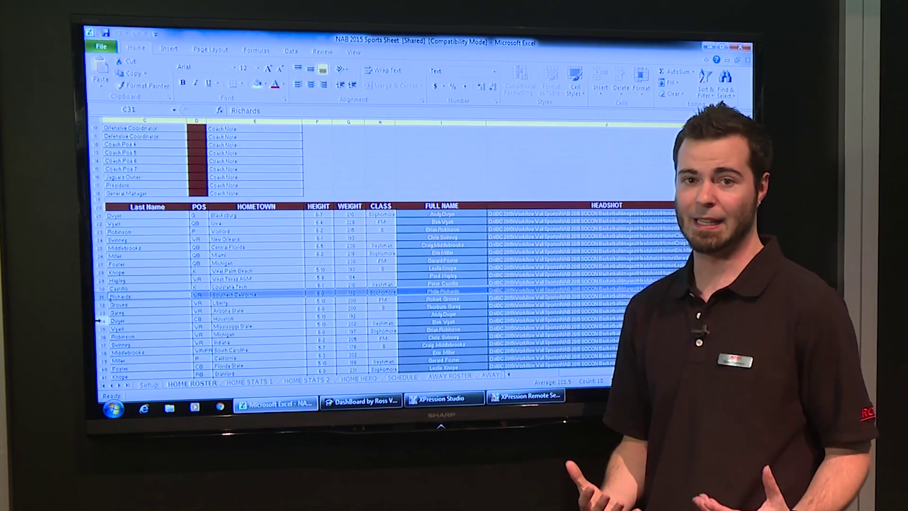
pyautogui.press('Down')
pyautogui.press('Down')
pyautogui.press('Down')
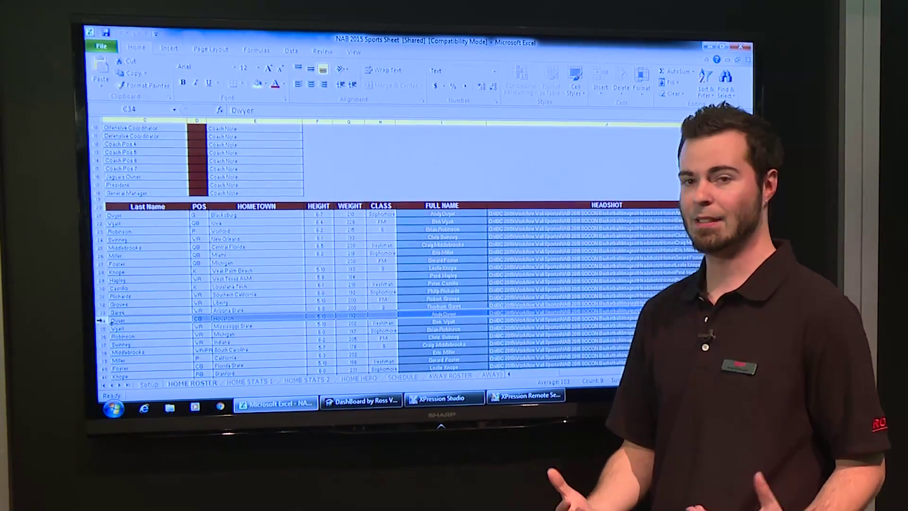
pyautogui.press('Down')
pyautogui.press('Down')
pyautogui.press('Down')
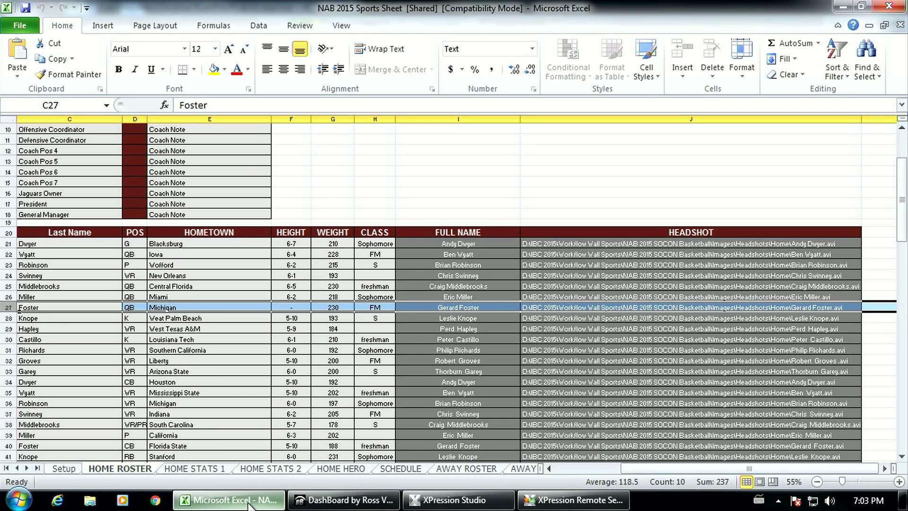
pyautogui.moveTo(228, 500)
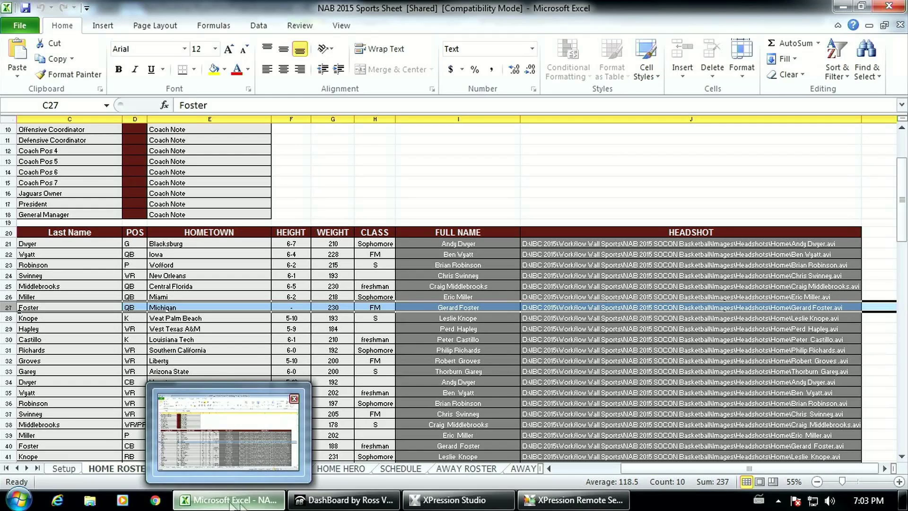
pyautogui.click(455, 500)
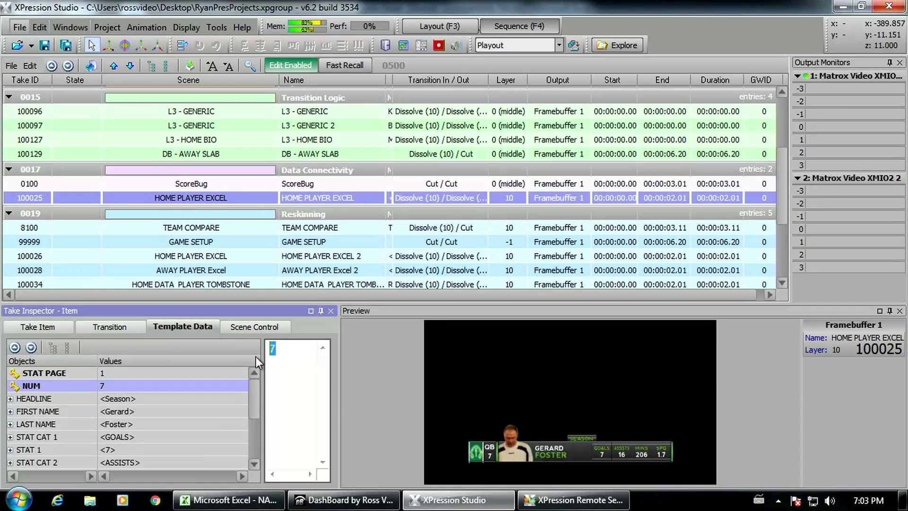
pyautogui.write('8')
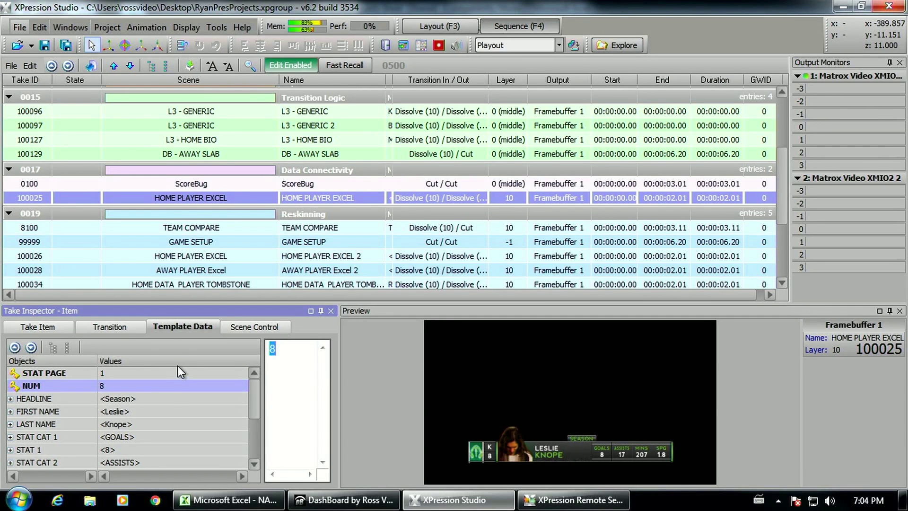
pyautogui.write('9')
pyautogui.write('1')
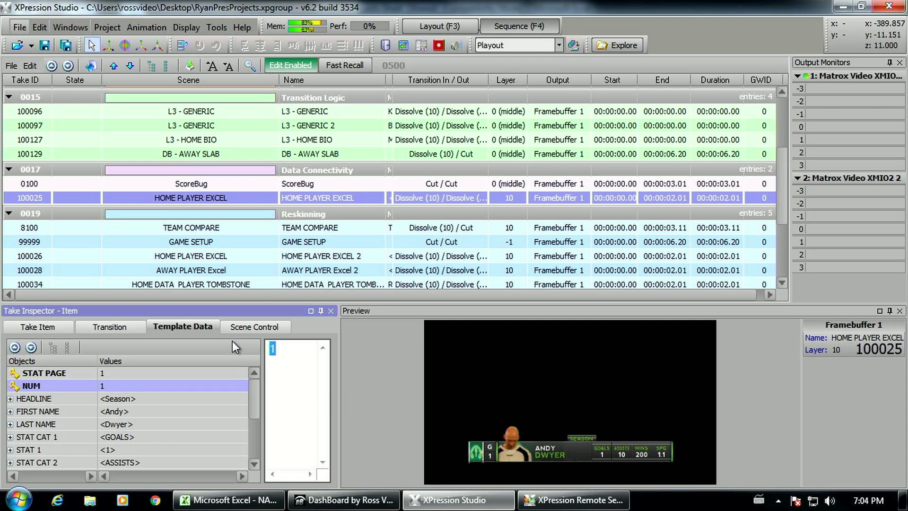
pyautogui.write('4')
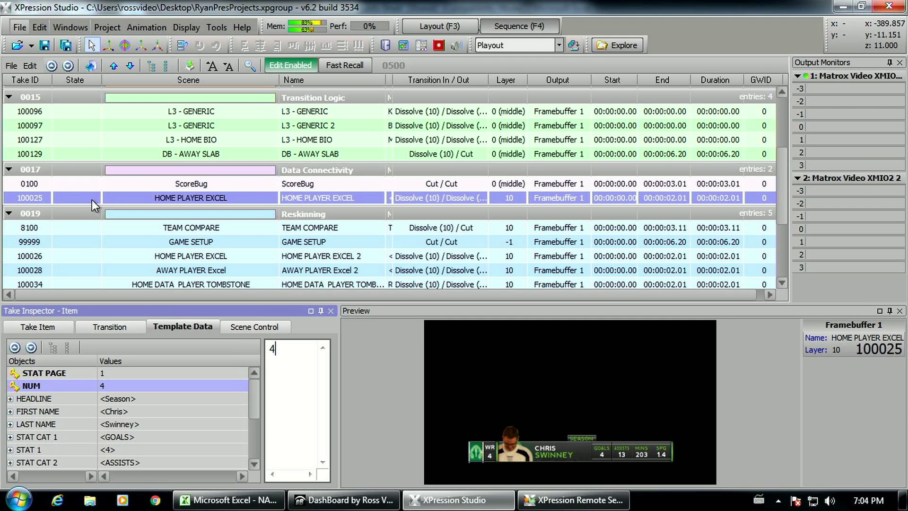
# Step: Air take 100025 HOME PLAYER EXCEL with the home player stats
pyautogui.doubleClick(91, 199)
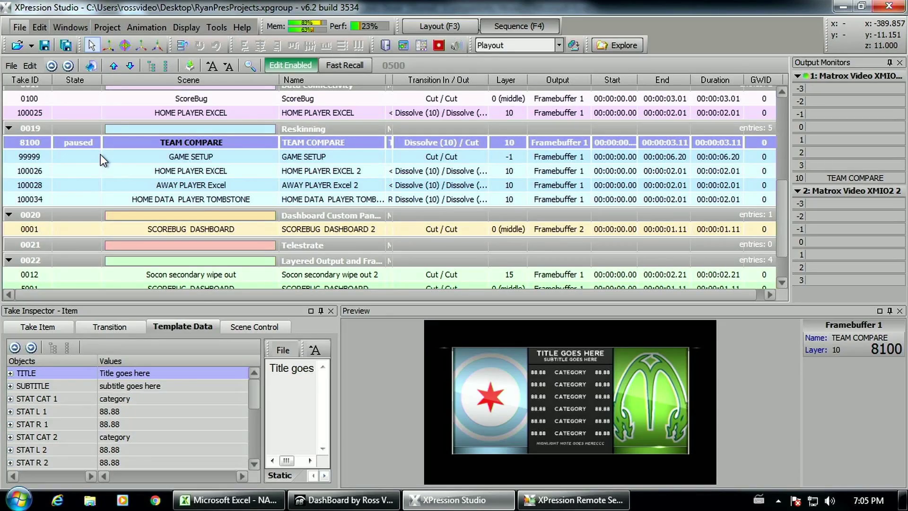
# Step: Put the second home player stats take on air
pyautogui.press('Down')
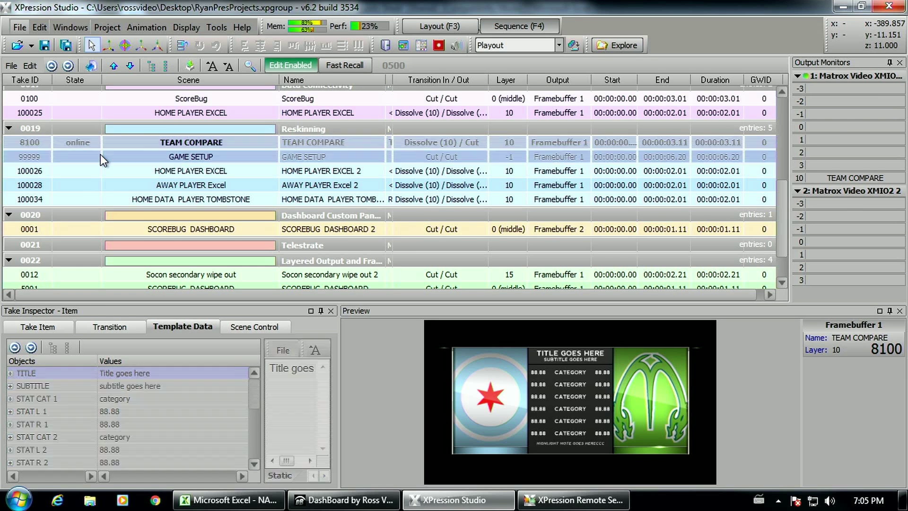
pyautogui.press('Down')
pyautogui.press('F9')
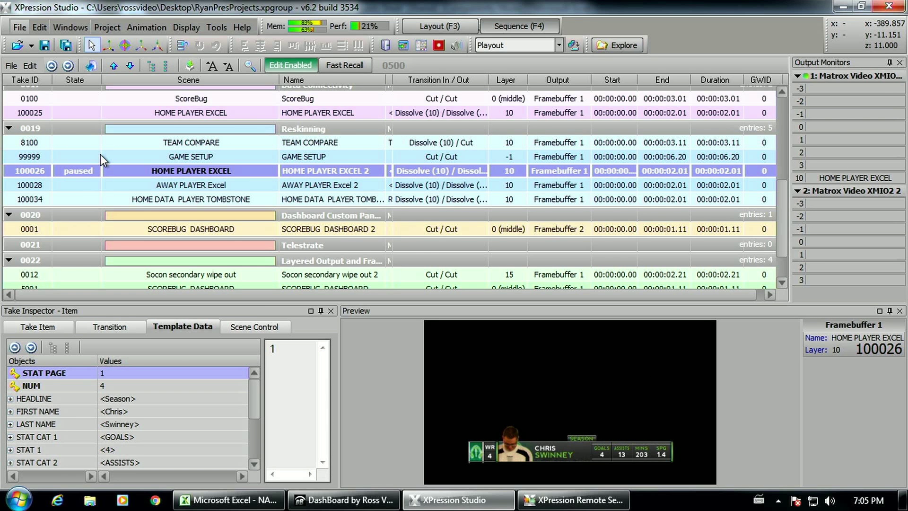
# Step: Air away player take 100028, then HOME DATA PLAYER TOMBSTONE take 100034
pyautogui.press('Down')
pyautogui.press('F9')
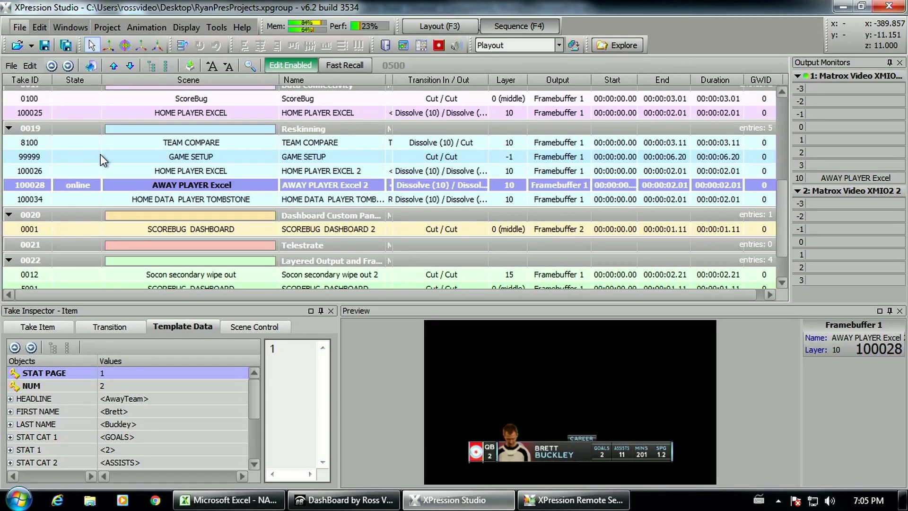
pyautogui.press('Down')
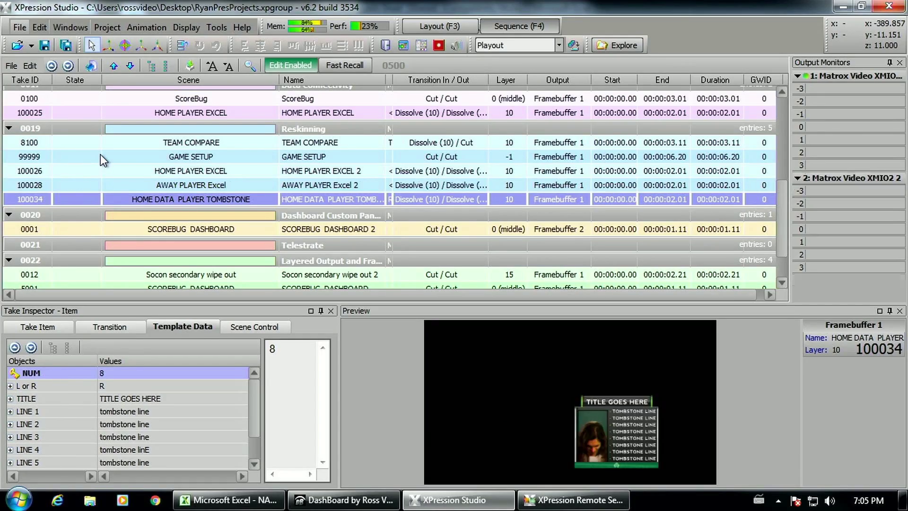
pyautogui.press('F9')
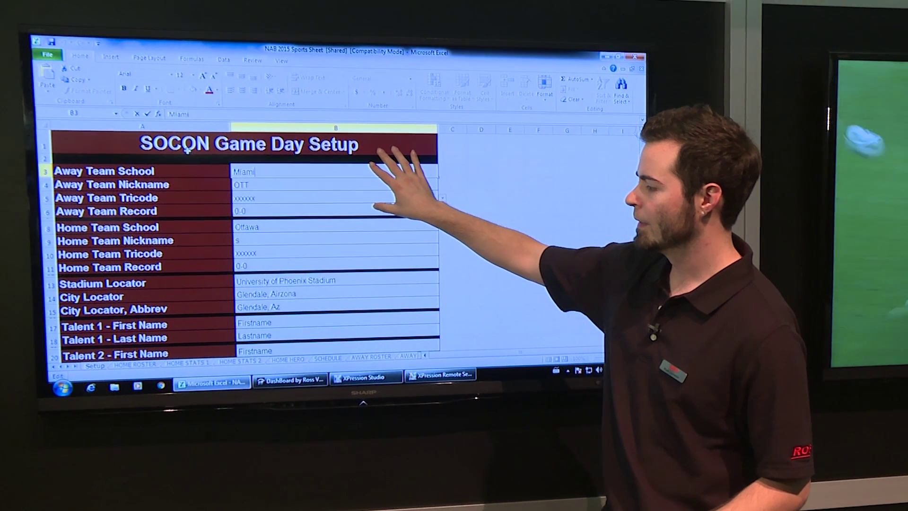
# Step: Replace away school Miami with New York and home school Ottawa with Chicago, then minimize Excel
pyautogui.doubleClick(288, 178)
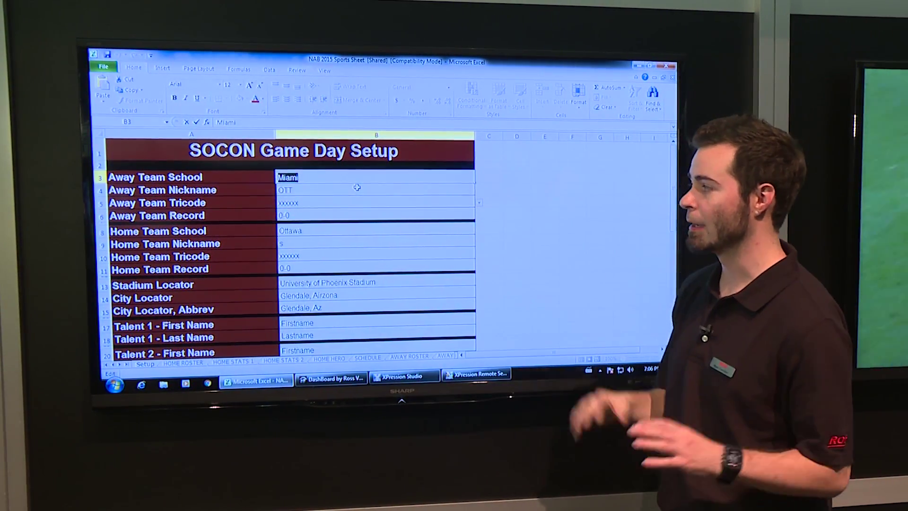
pyautogui.write('New York')
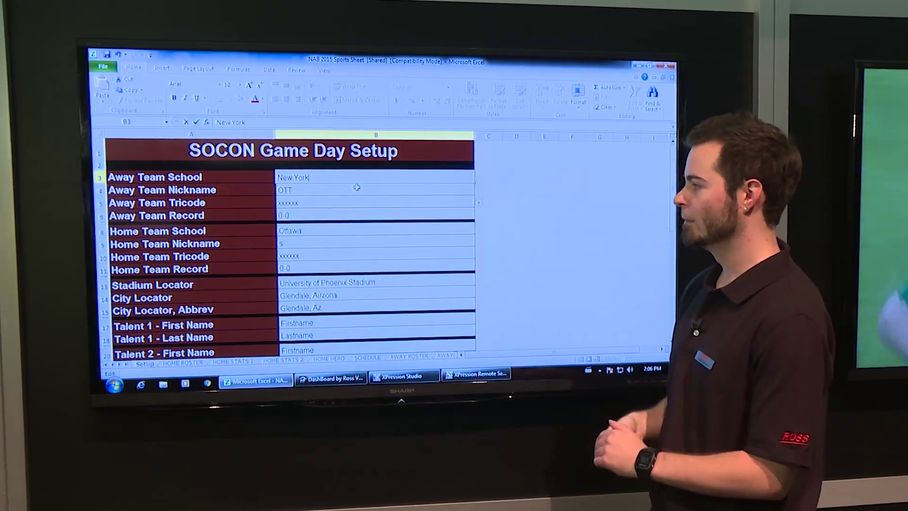
pyautogui.doubleClick(338, 229)
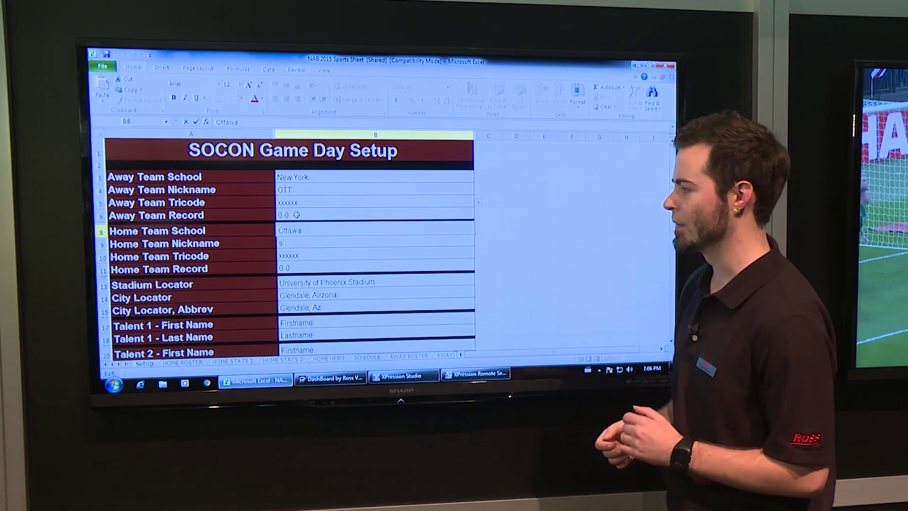
pyautogui.doubleClick(338, 229)
pyautogui.write('Chicago')
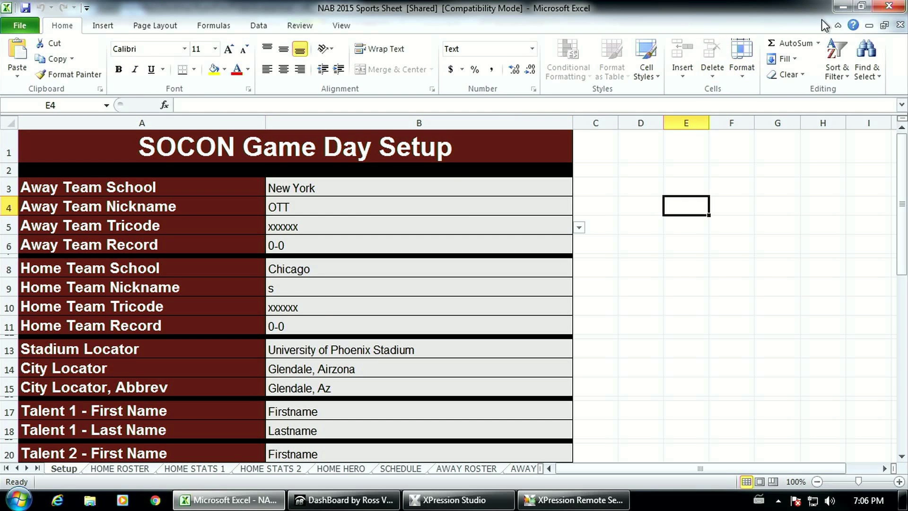
pyautogui.click(847, 9)
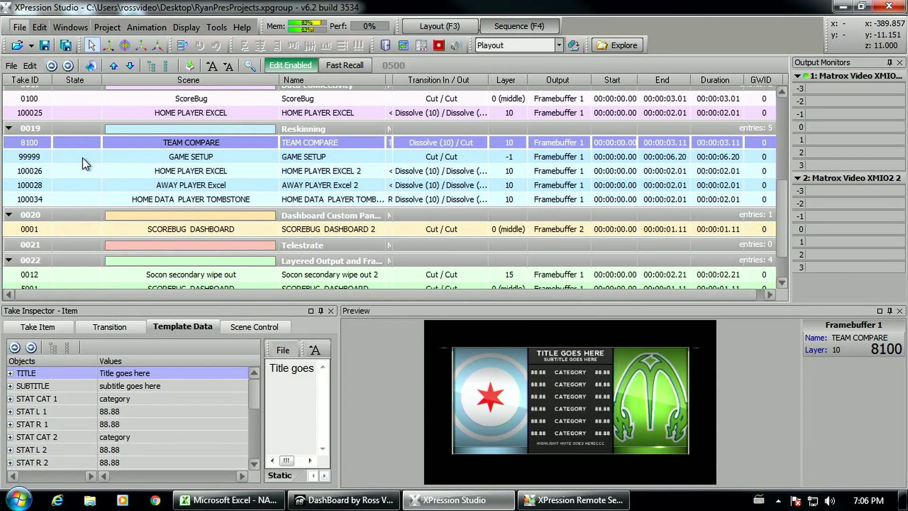
# Step: Preview TEAM COMPARE with the new school logos, then air the HOME PLAYER EXCEL take
pyautogui.click(82, 157)
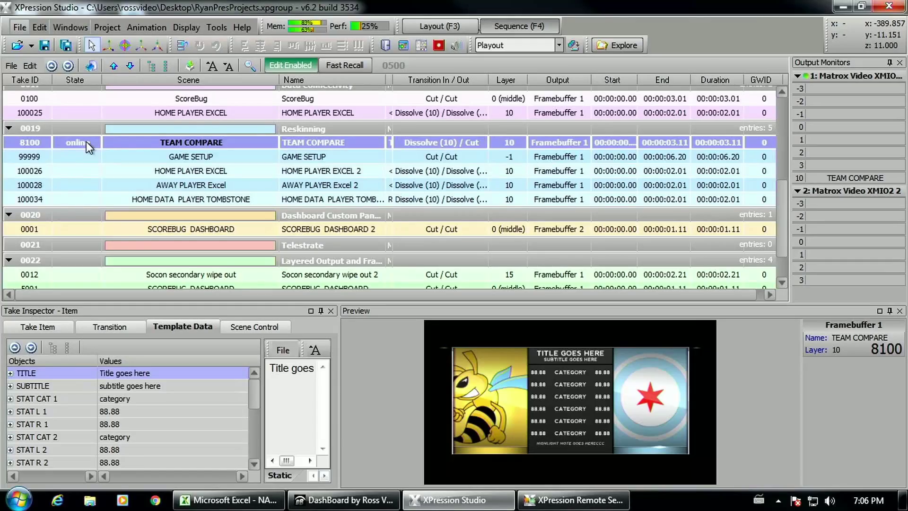
pyautogui.press('Down')
pyautogui.press('Down')
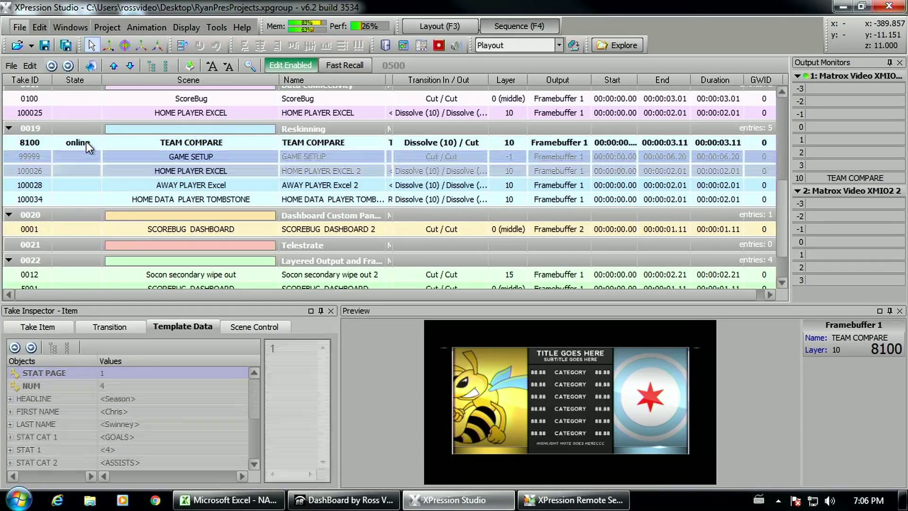
pyautogui.press('F12')
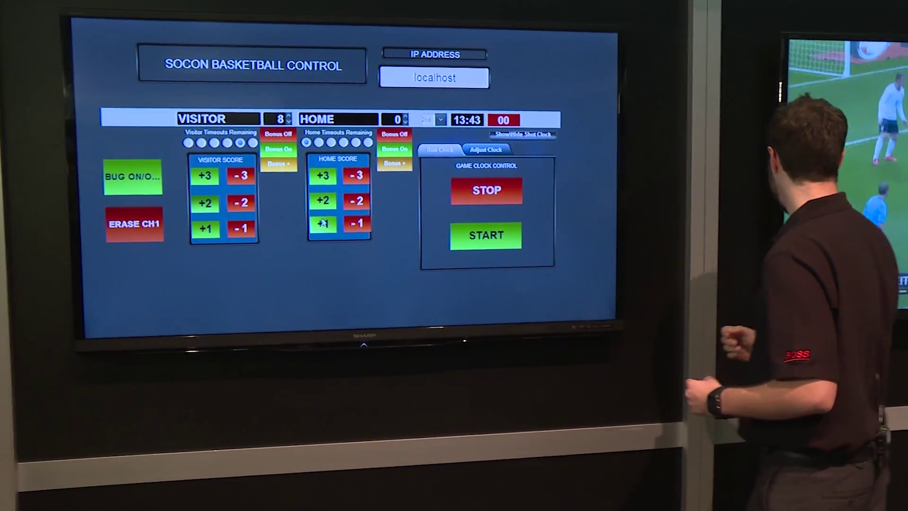
# Step: Add home points with +1, +2, +1, +1 and +3, then start the game clock
pyautogui.click(350, 222)
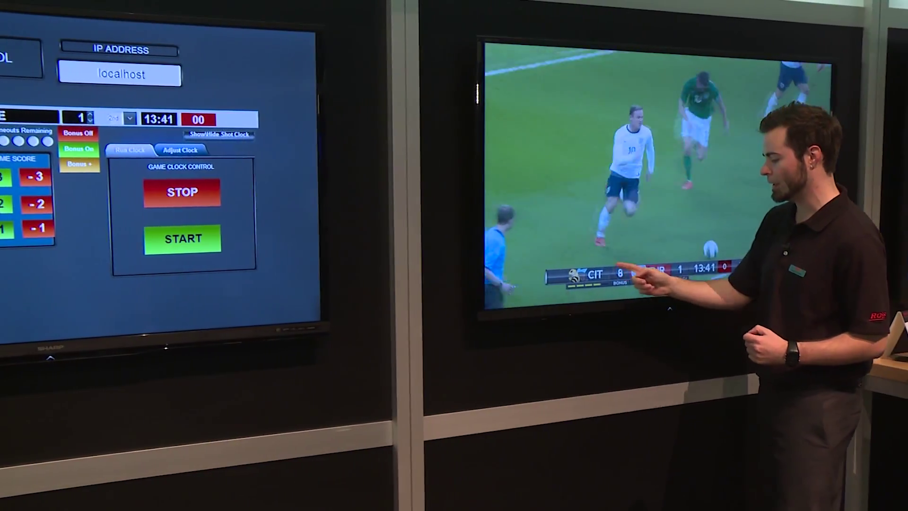
pyautogui.click(58, 212)
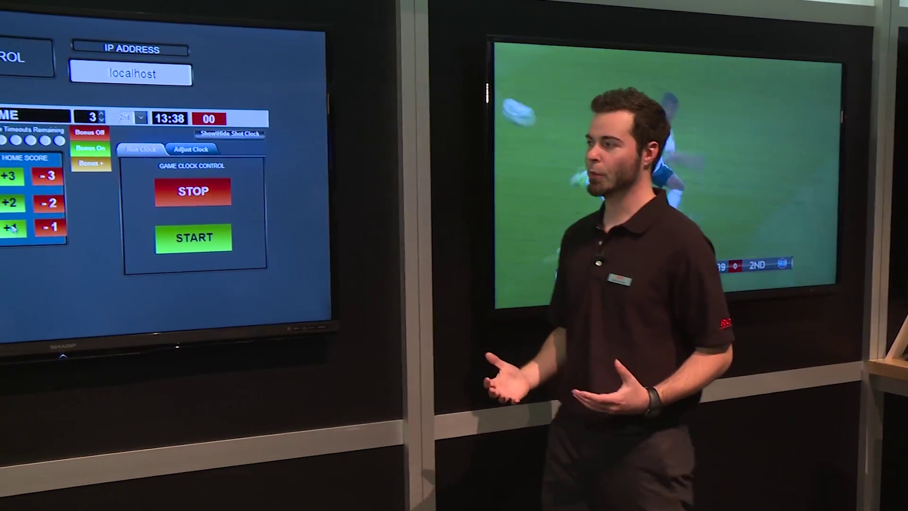
pyautogui.click(144, 225)
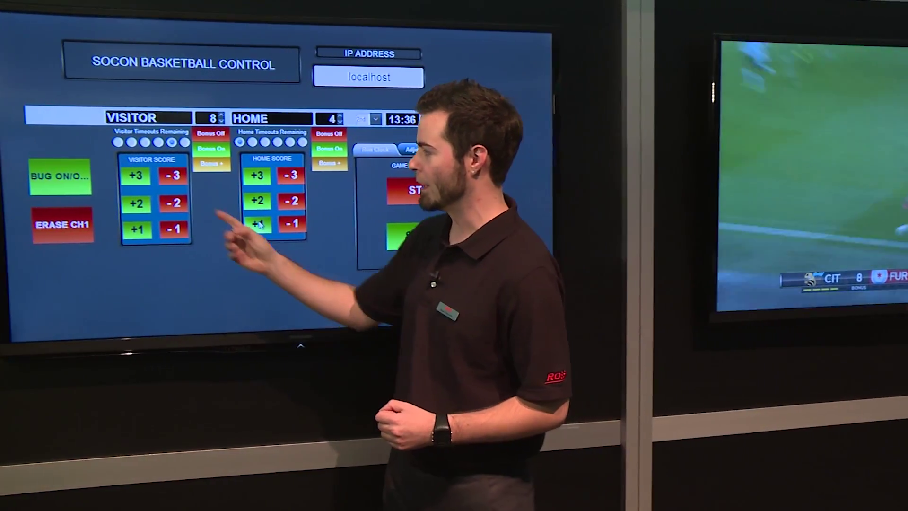
pyautogui.click(144, 225)
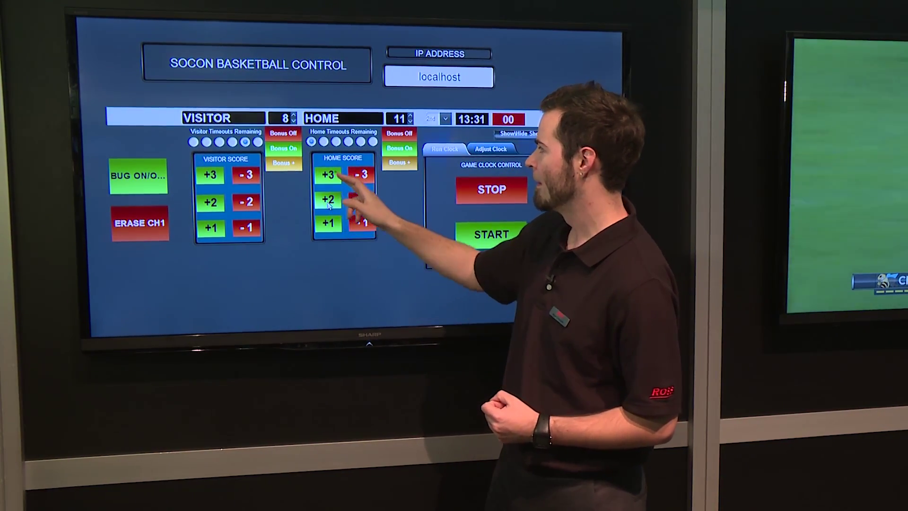
pyautogui.click(324, 183)
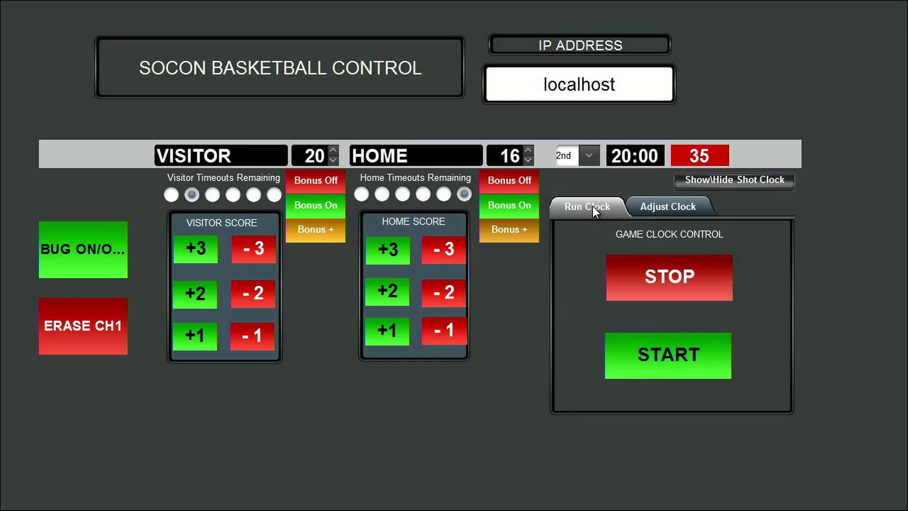
pyautogui.click(639, 353)
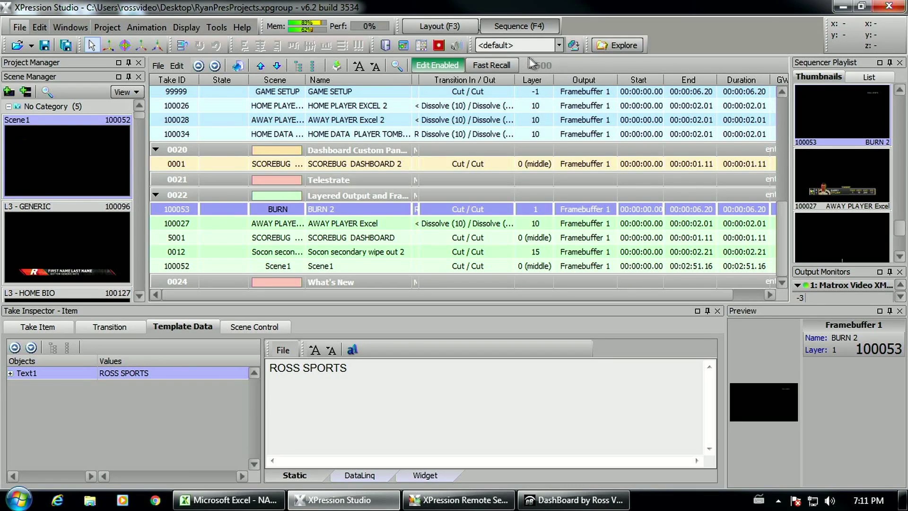
# Step: Switch to the Playout layout and select take 100053 BURN 2
pyautogui.click(502, 67)
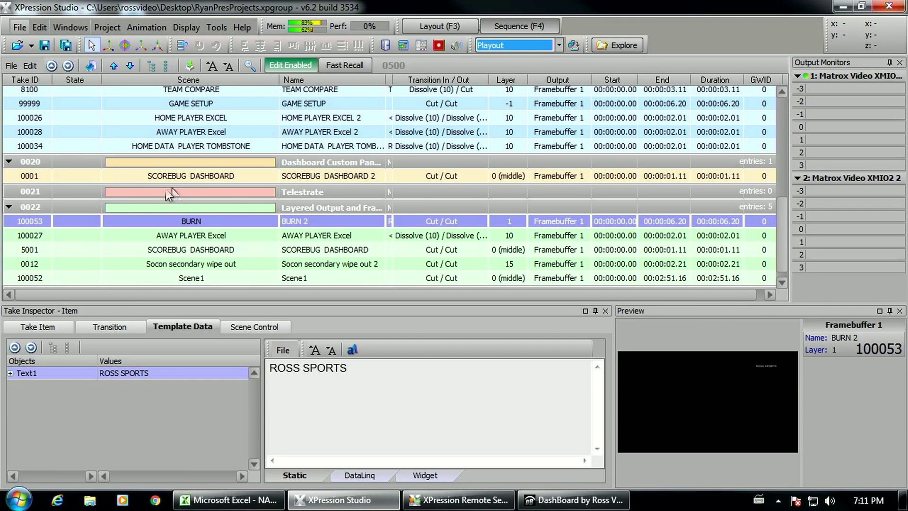
pyautogui.click(74, 233)
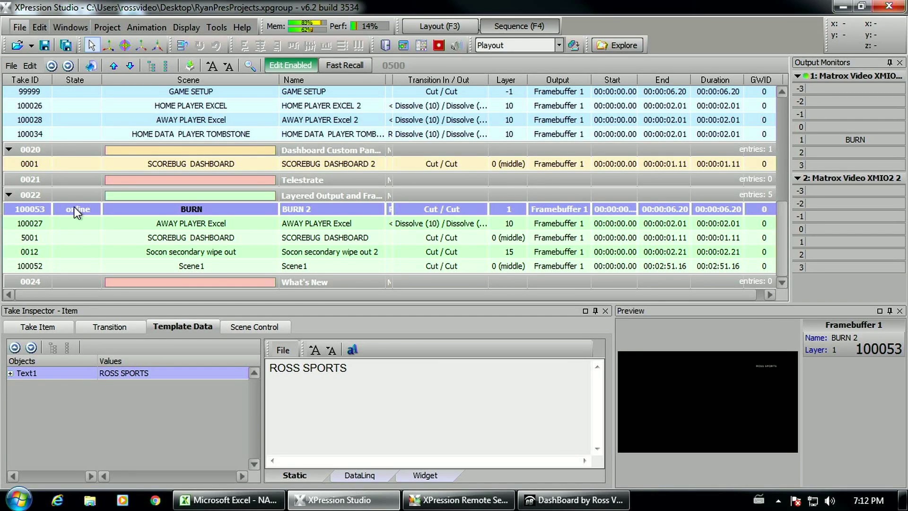
pyautogui.press('Down')
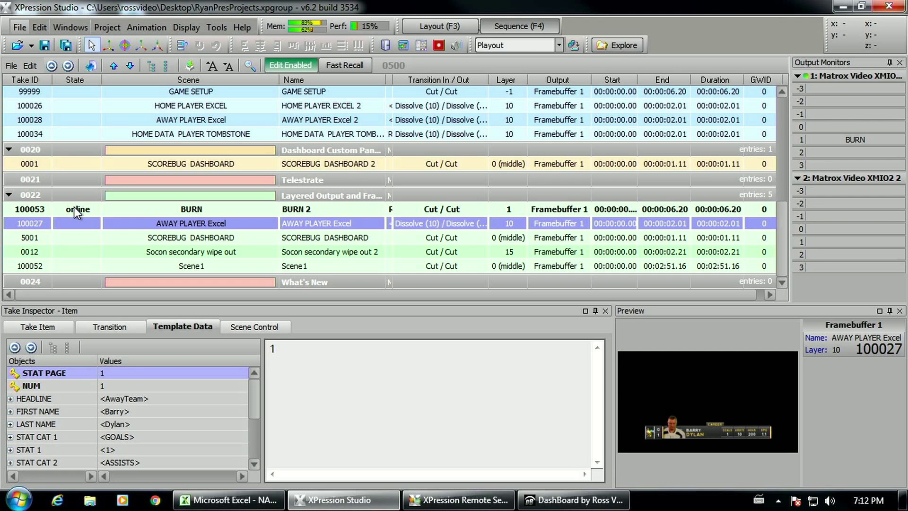
pyautogui.press('F9')
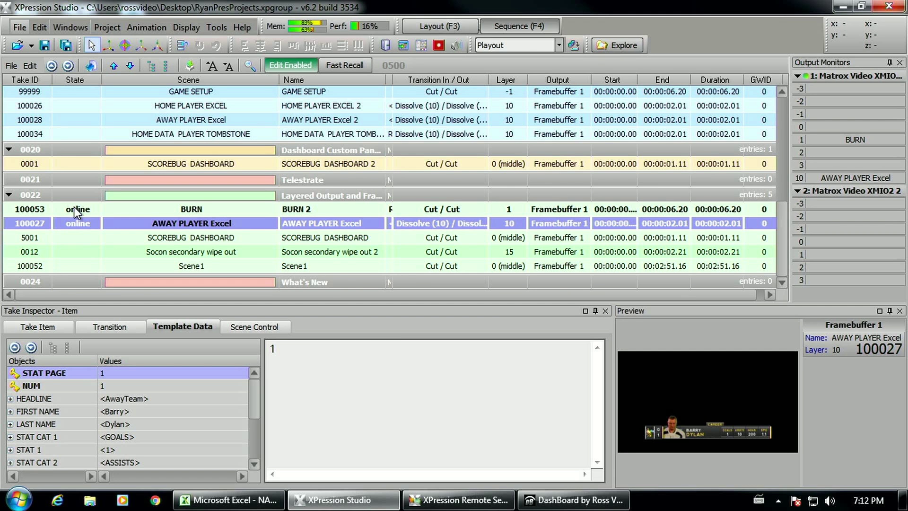
pyautogui.press('Down')
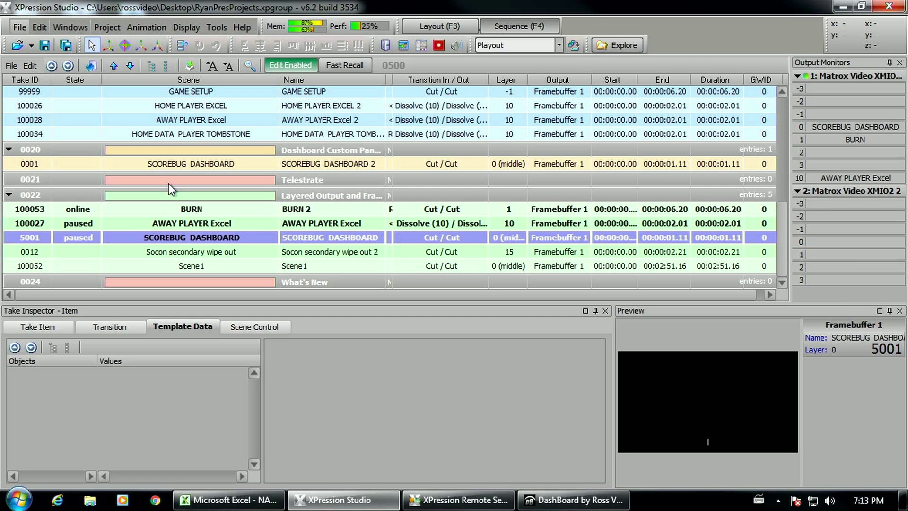
pyautogui.press('Down')
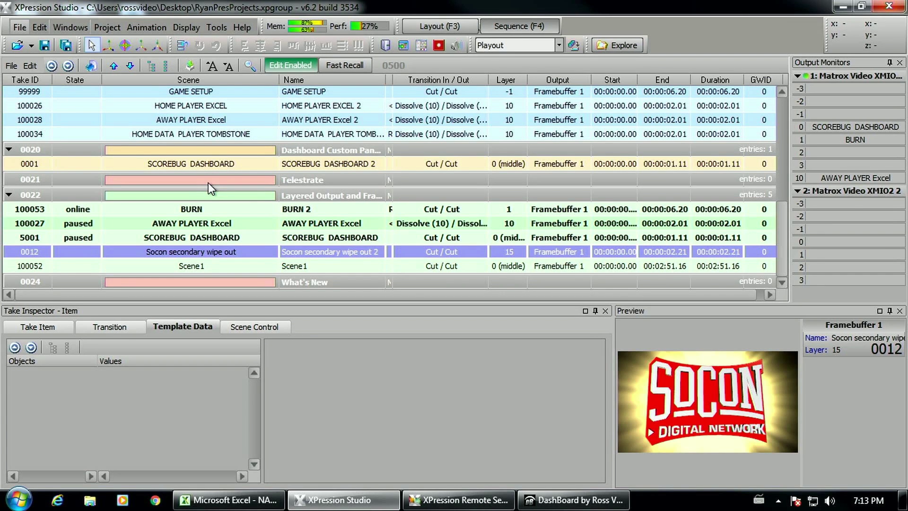
# Step: Air the Socon wipe on layer 15, then Scene1, which clears the other layers
pyautogui.press('F12')
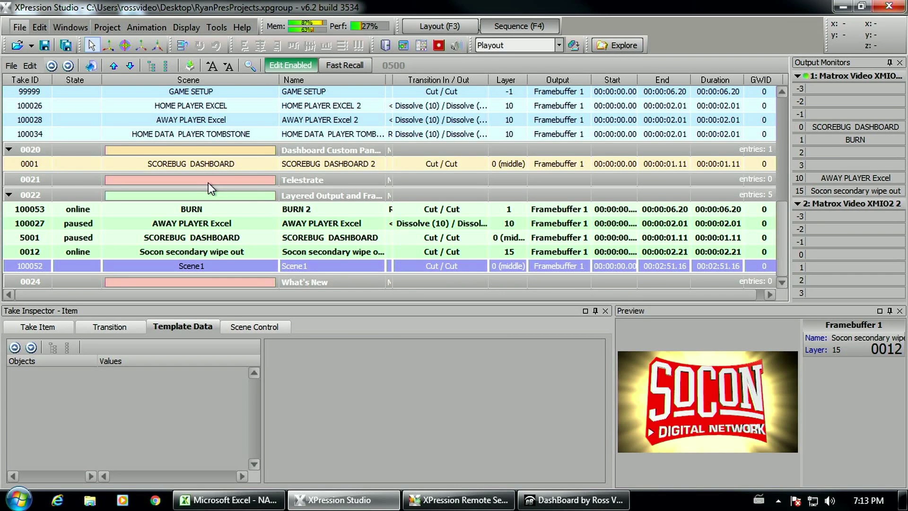
pyautogui.press('F12')
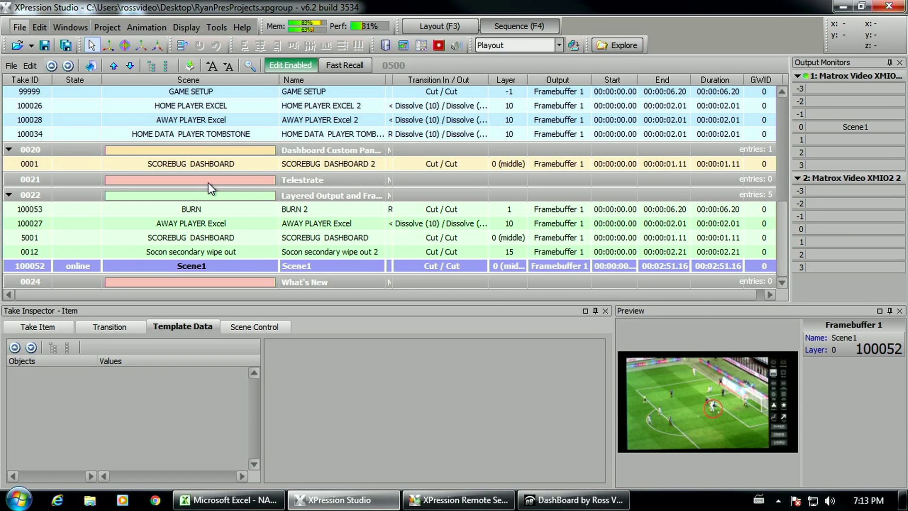